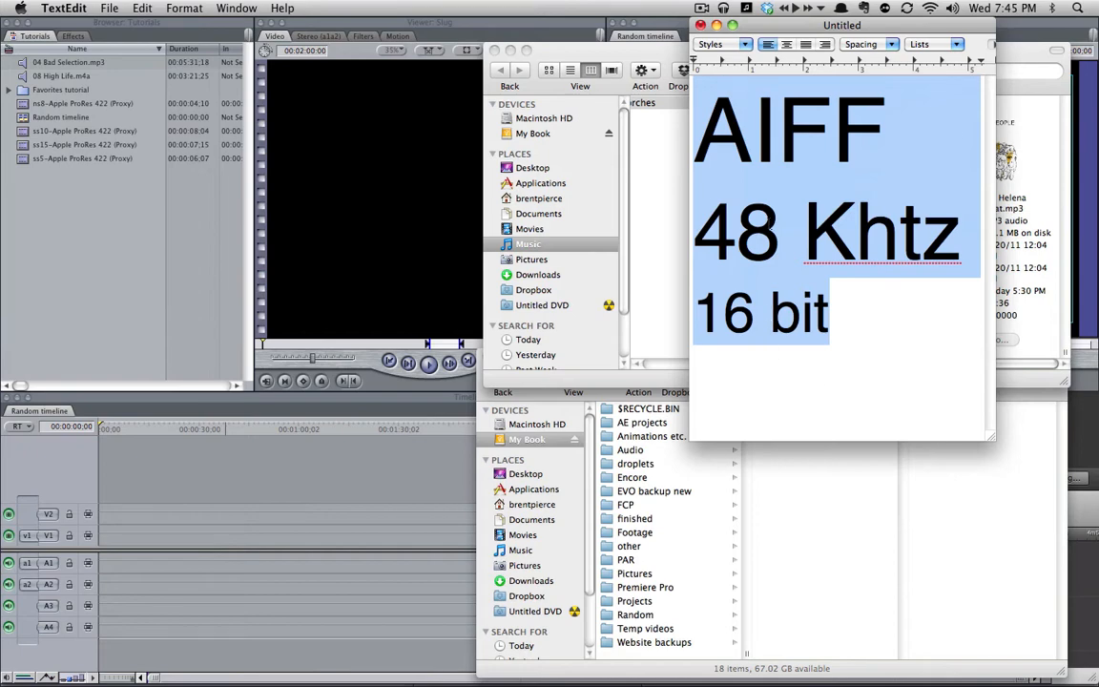
# Add 01 Helena Beat.mp3 from Finder to the start of tracks A1 and A2 in Final Cut Pro and play it from about 31 seconds
pyautogui.click(625, 51)
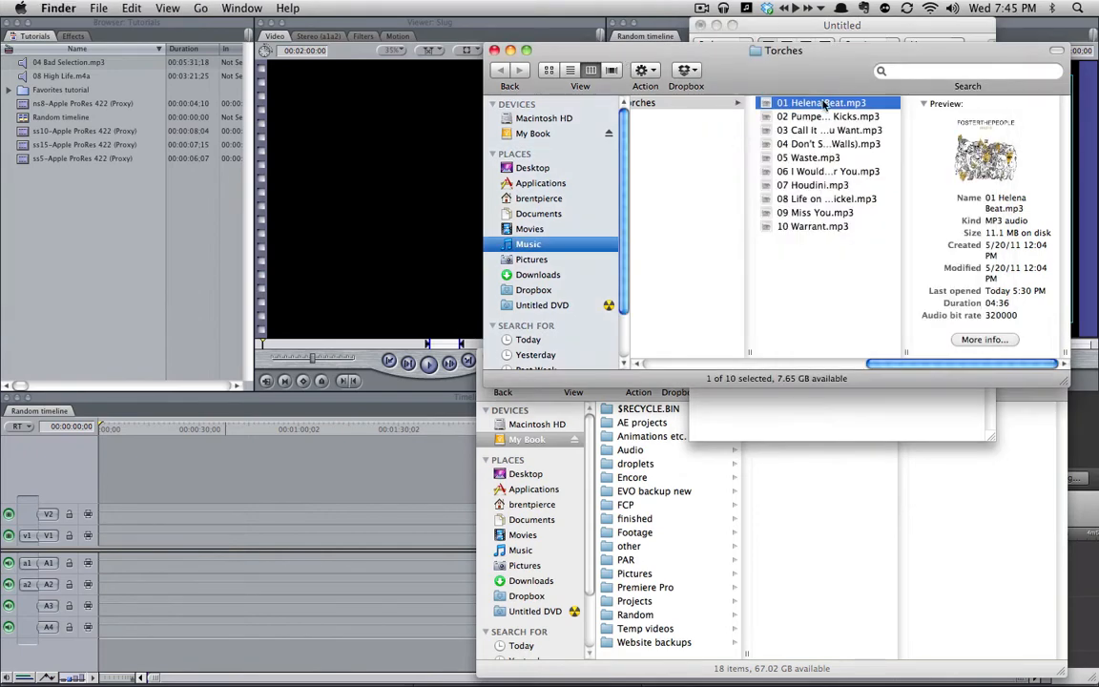
pyautogui.moveTo(818, 107); pyautogui.dragTo(96, 508)
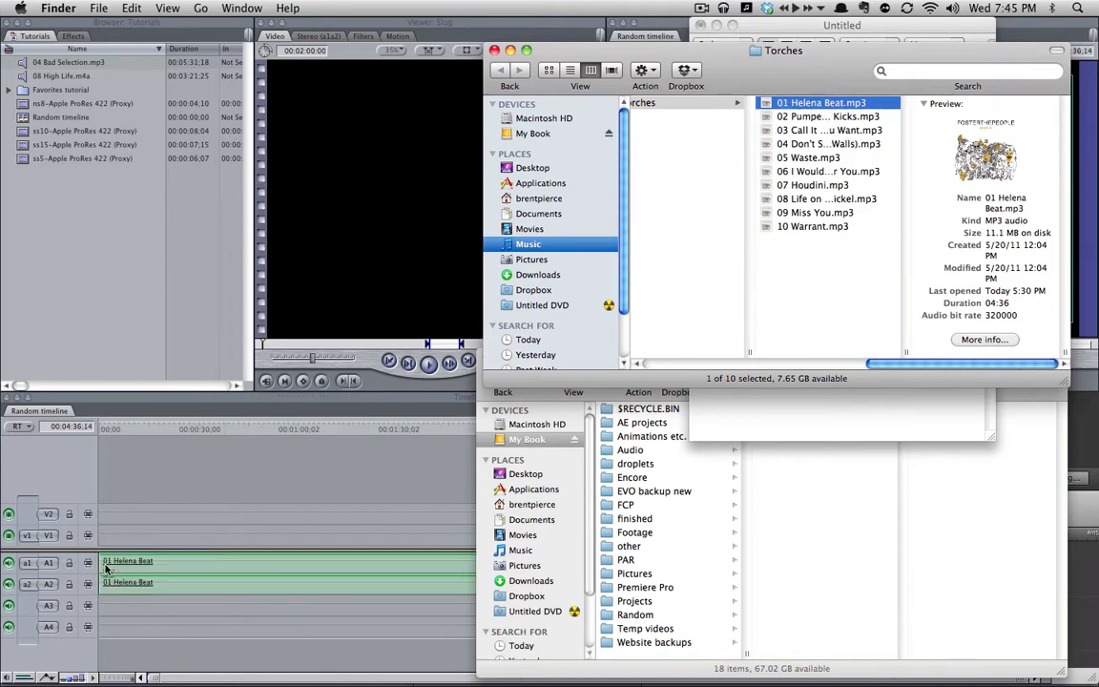
pyautogui.click(205, 429)
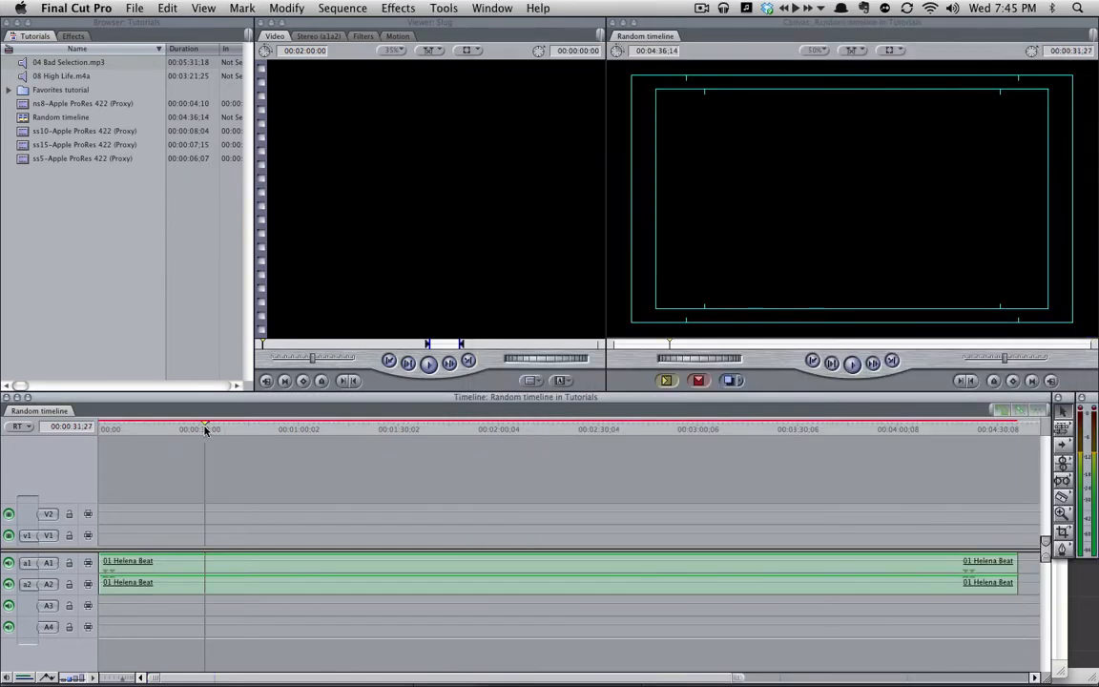
pyautogui.press('space')
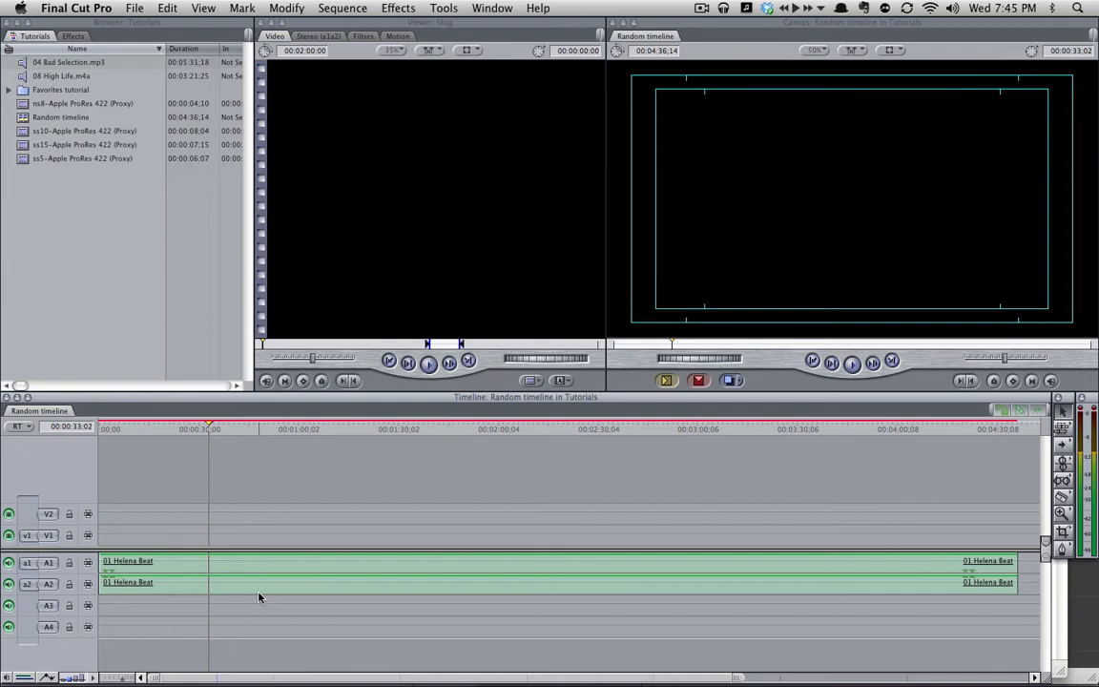
# Delete the 01 Helena Beat MP3 clip from both audio tracks of the Random timeline
pyautogui.click(291, 572)
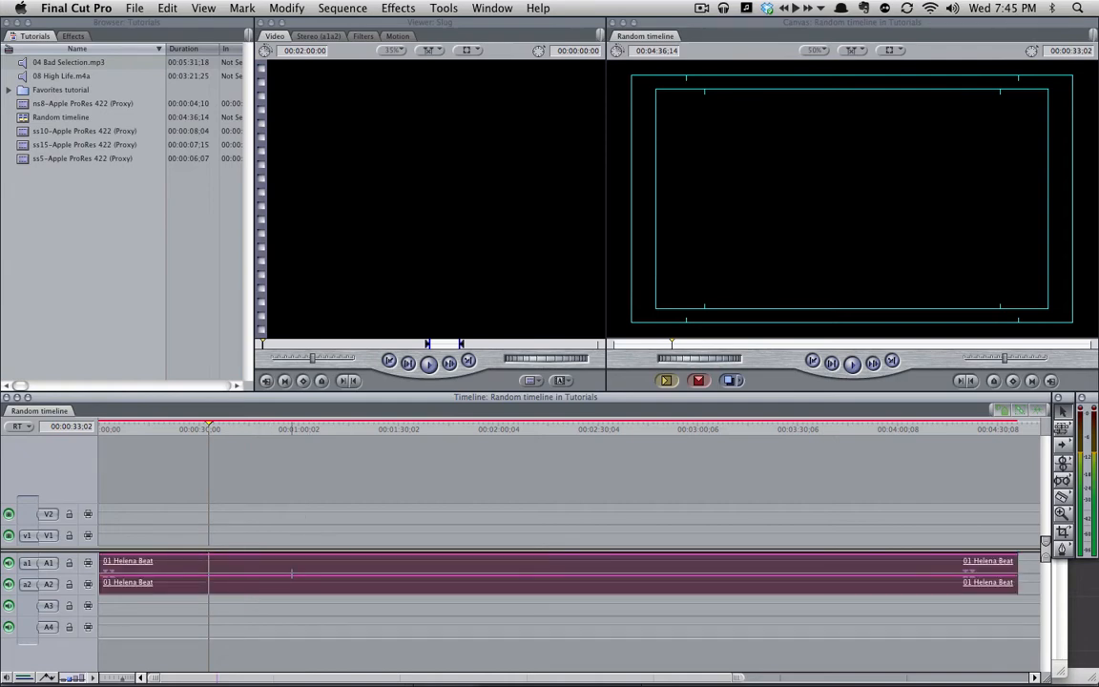
pyautogui.press('Delete')
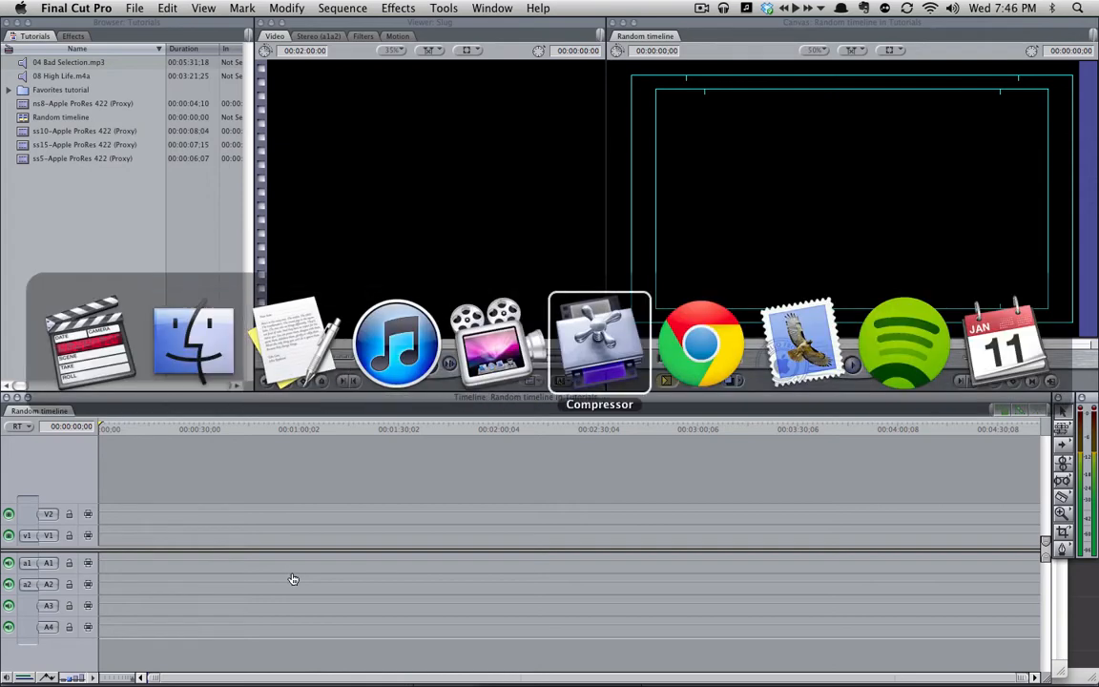
# Switch to Compressor and remove the job for 06 The Good Life from the batch
pyautogui.press('Return')
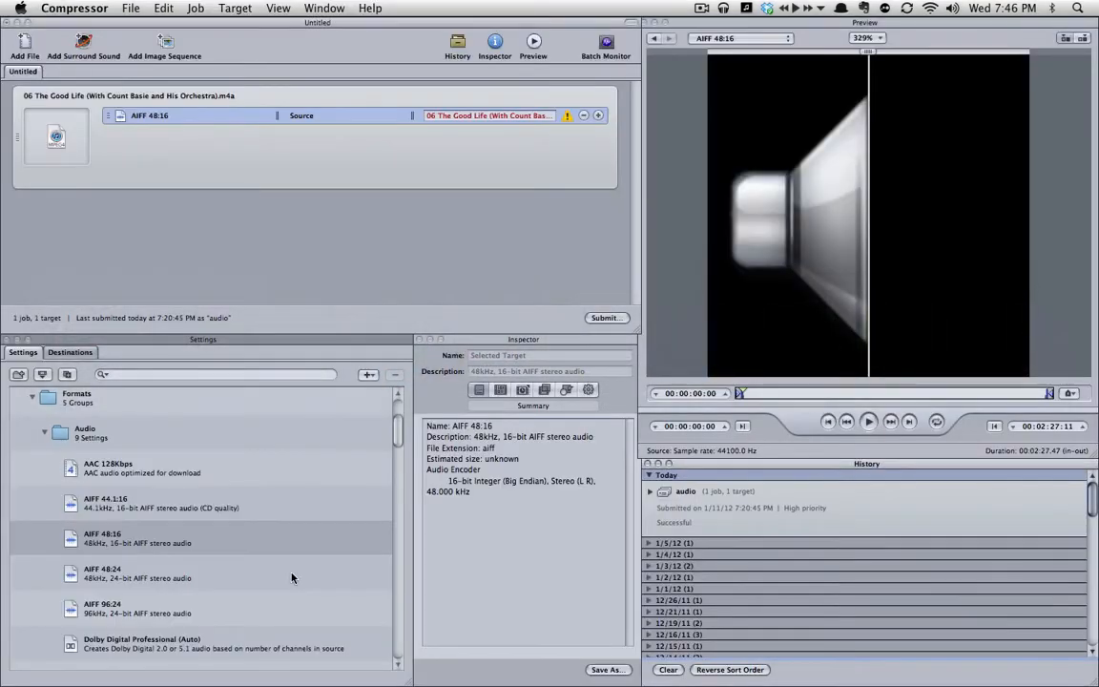
pyautogui.click(318, 169)
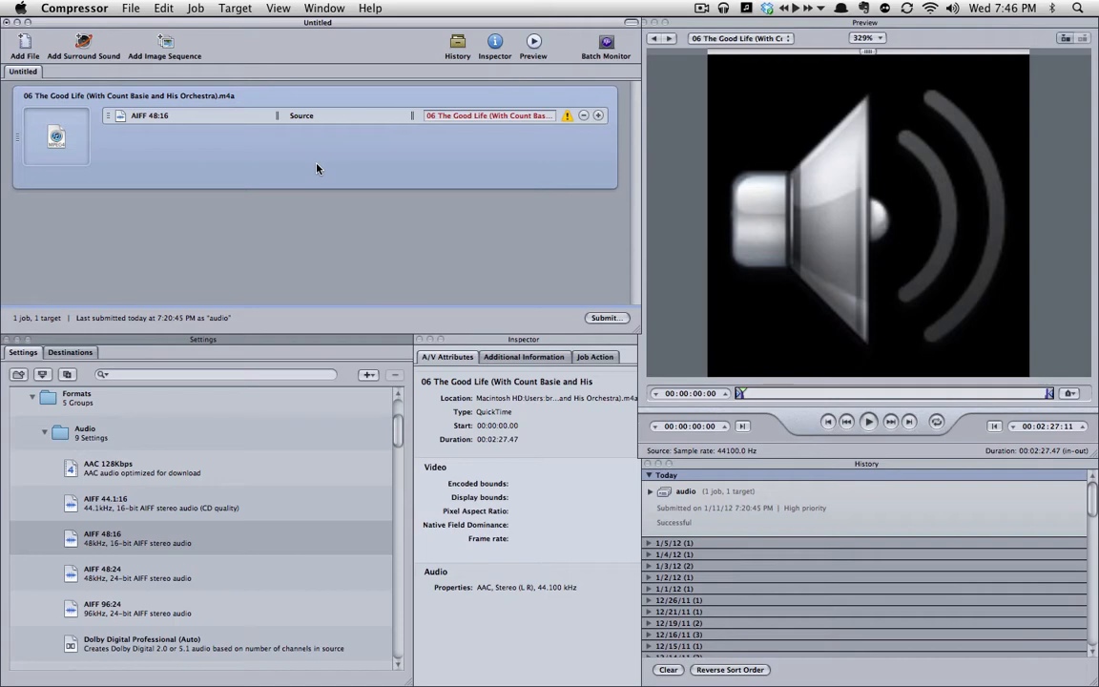
pyautogui.press('Delete')
# Add 01 Helena Beat.mp3 from Finder's Torches folder to the Compressor batch as a new job
pyautogui.press('super+Tab')
pyautogui.press('super+Tab')
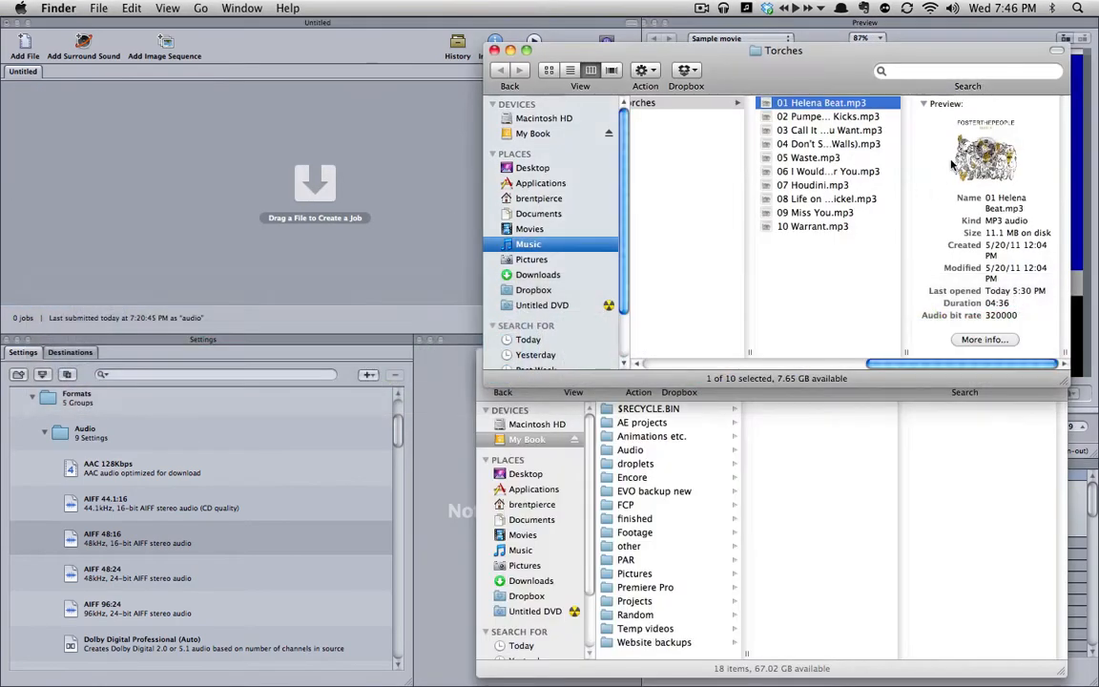
pyautogui.moveTo(820, 102); pyautogui.dragTo(308, 153)
pyautogui.click(298, 279)
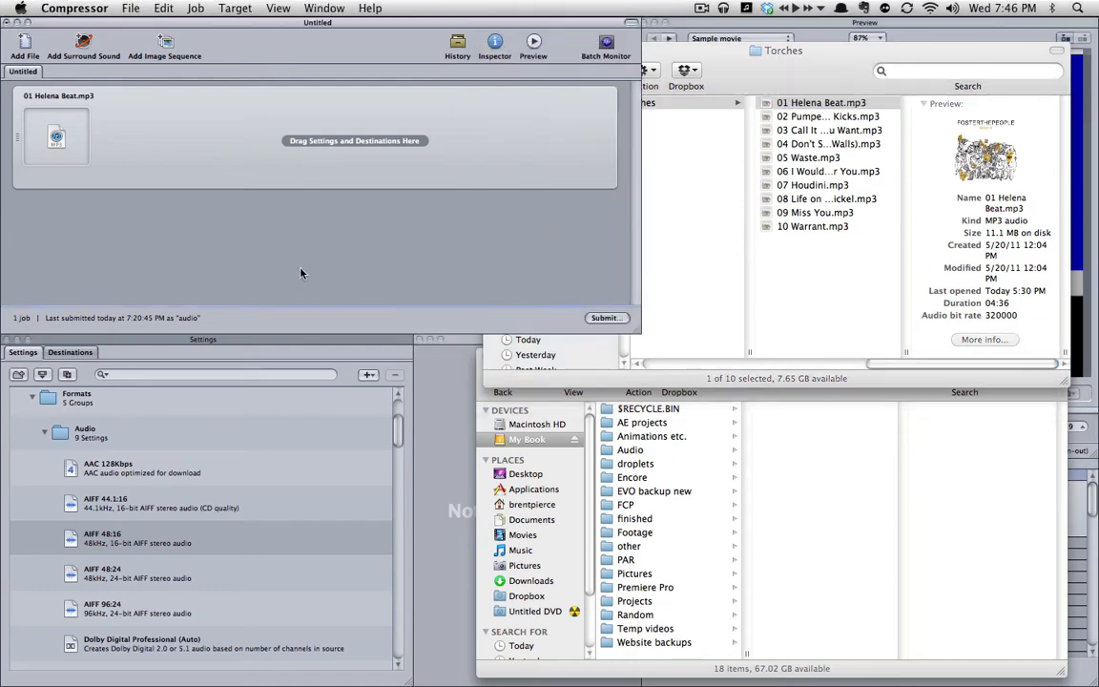
# Apply the AIFF 48:16 setting from Apple's audio formats to the 01 Helena Beat.mp3 job
pyautogui.press('super+Tab')
pyautogui.press('super+shift+Tab')
pyautogui.scroll(3, 115, 410)
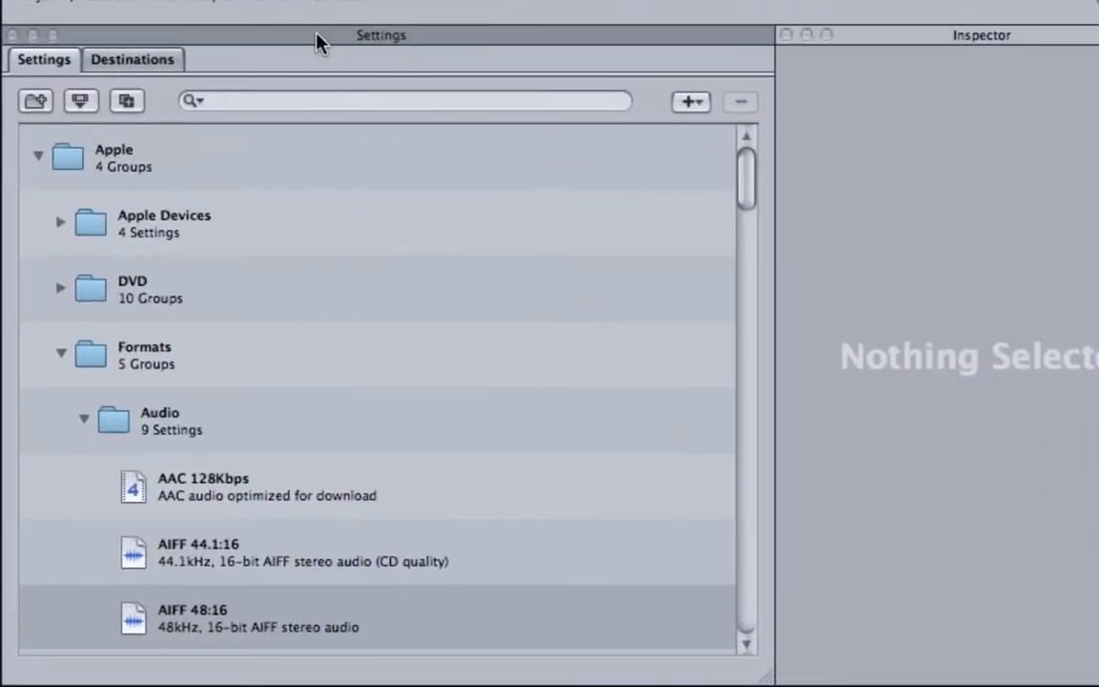
pyautogui.click(35, 160)
pyautogui.click(35, 161)
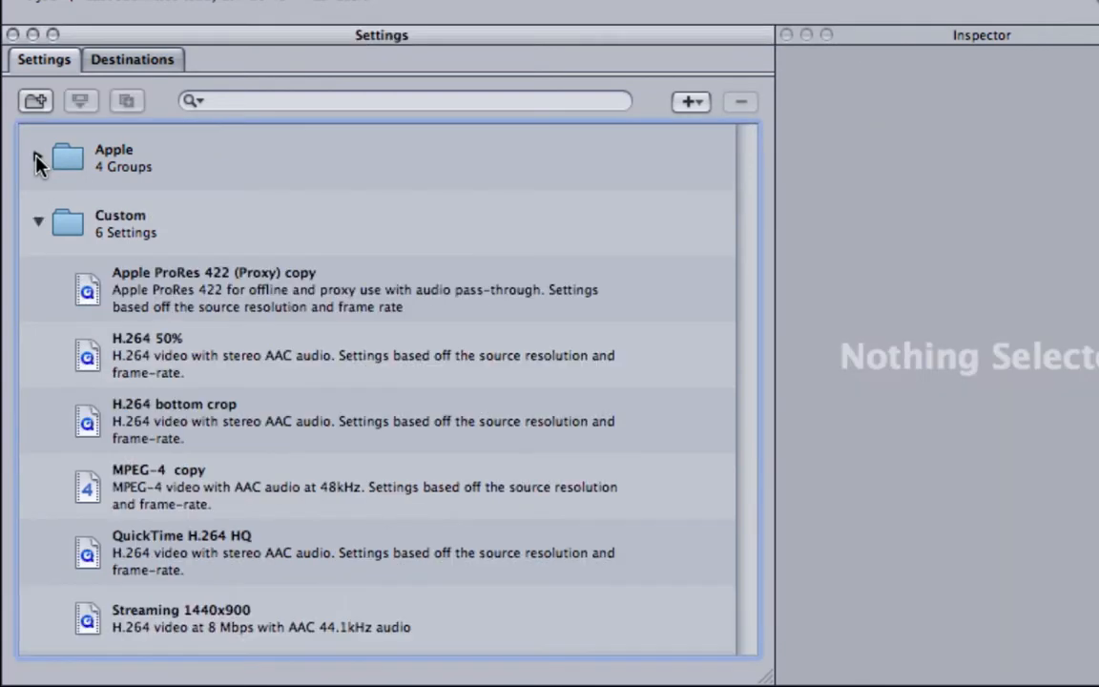
pyautogui.click(36, 160)
pyautogui.scroll(-8, 88, 345)
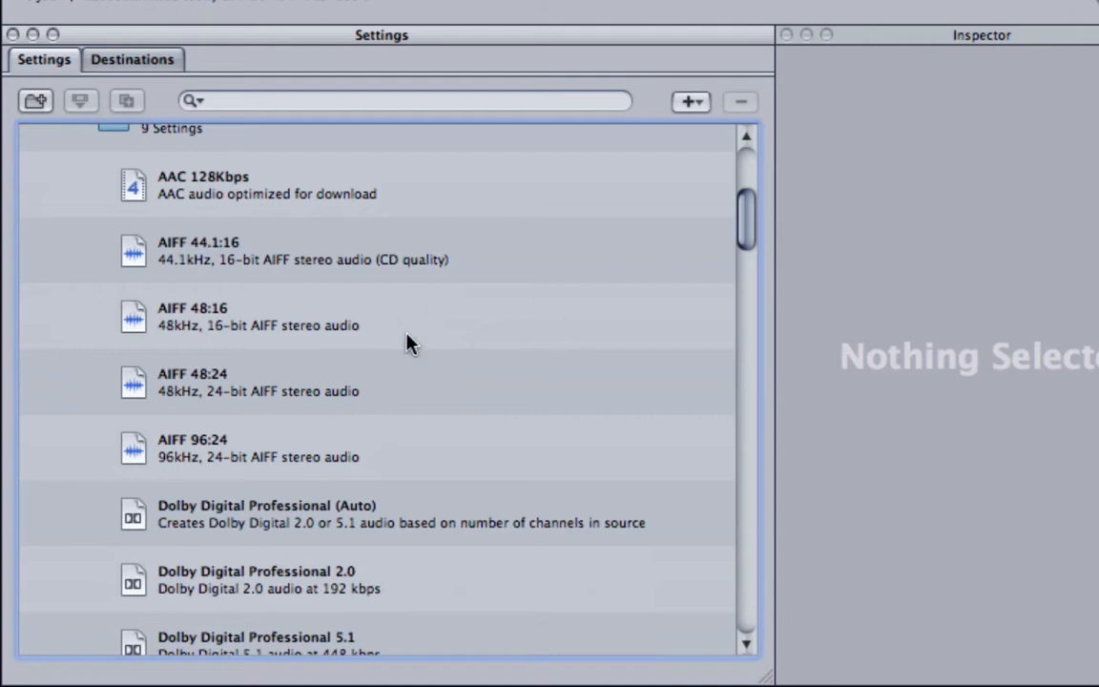
pyautogui.click(217, 326)
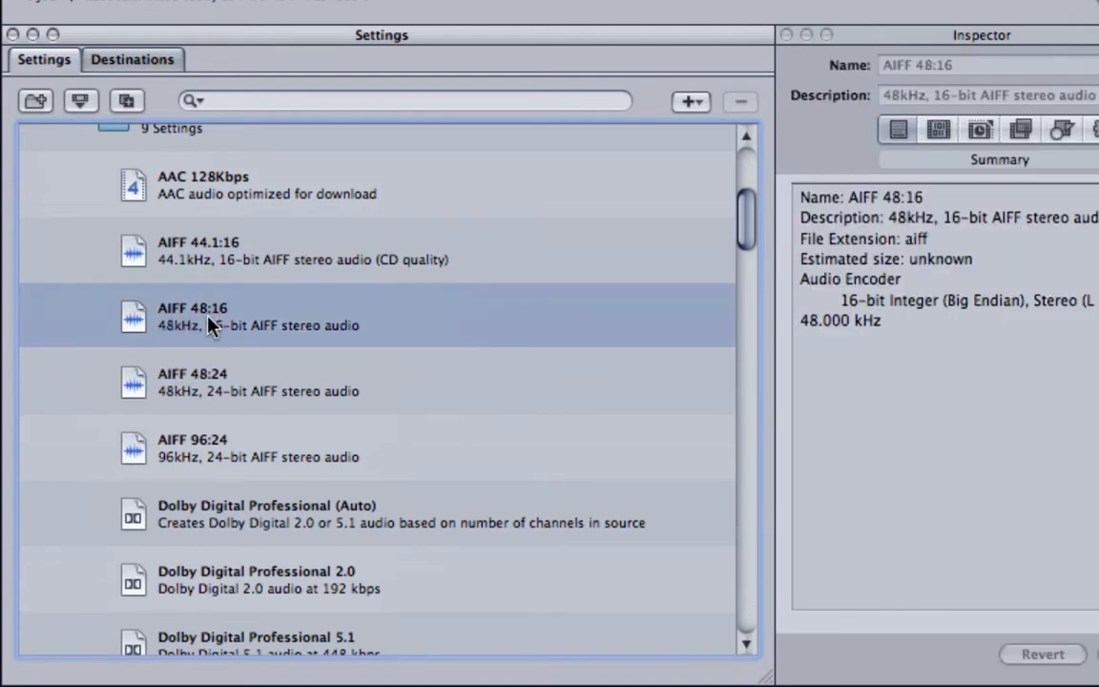
pyautogui.click(670, 219)
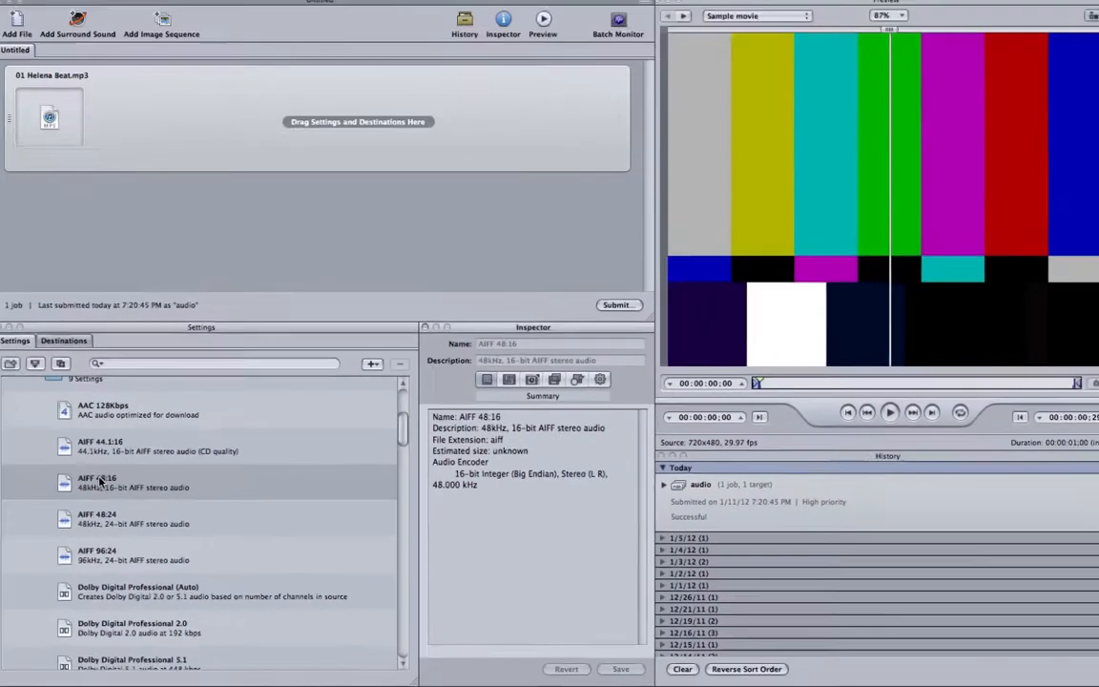
pyautogui.moveTo(51, 308); pyautogui.dragTo(294, 182)
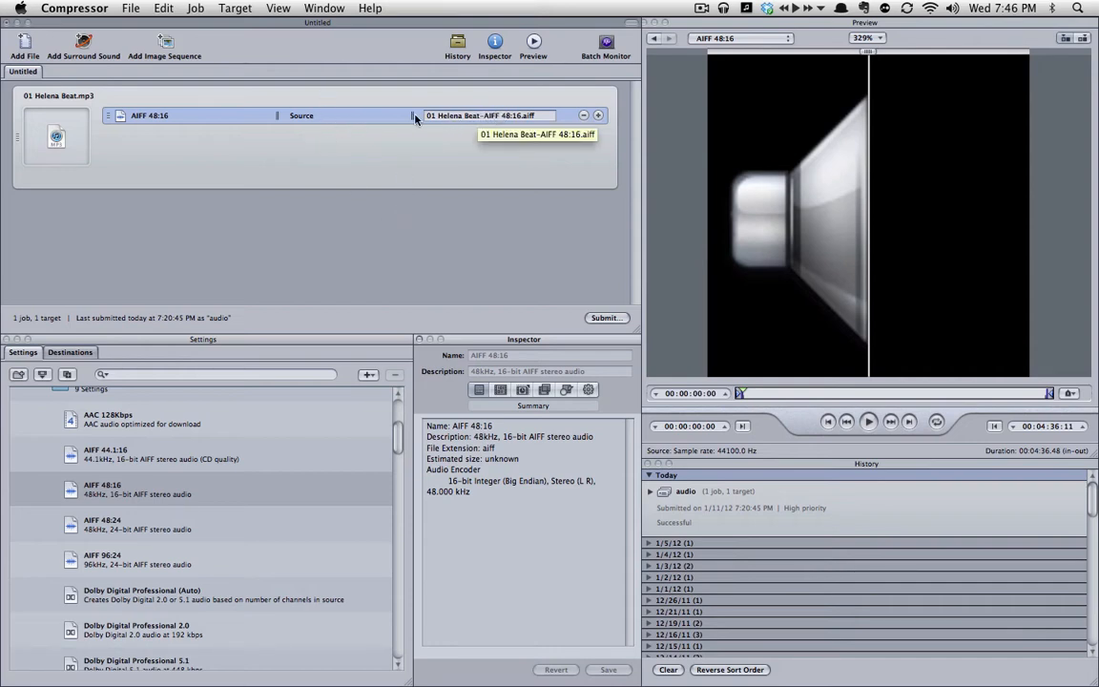
# Submit the batch for encoding under the name audio
pyautogui.click(603, 317)
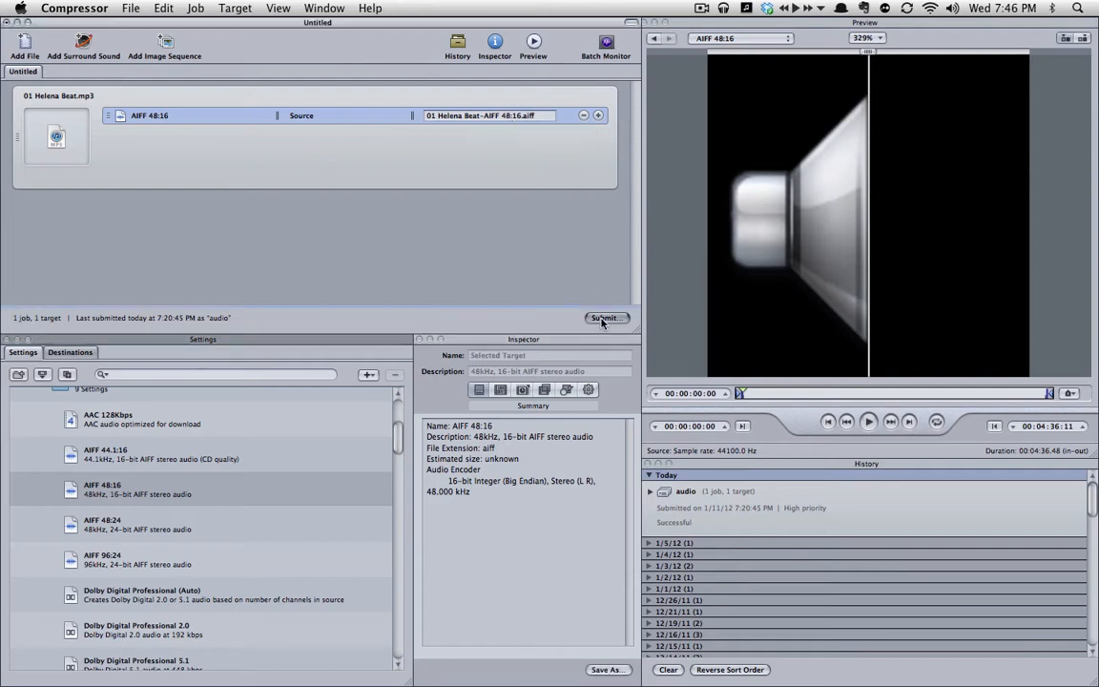
pyautogui.write('audio')
pyautogui.press('Return')
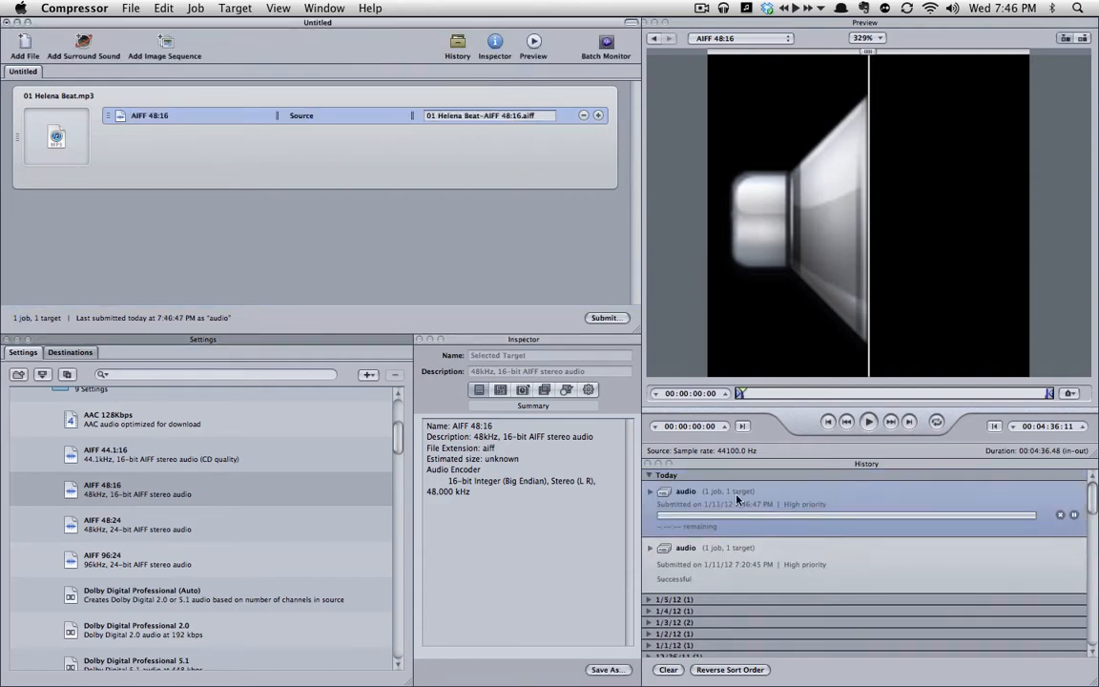
# Switch to Finder and check the details of the converted 01 Helena Beat AIFF file in the Torches folder
pyautogui.press('super+Tab')
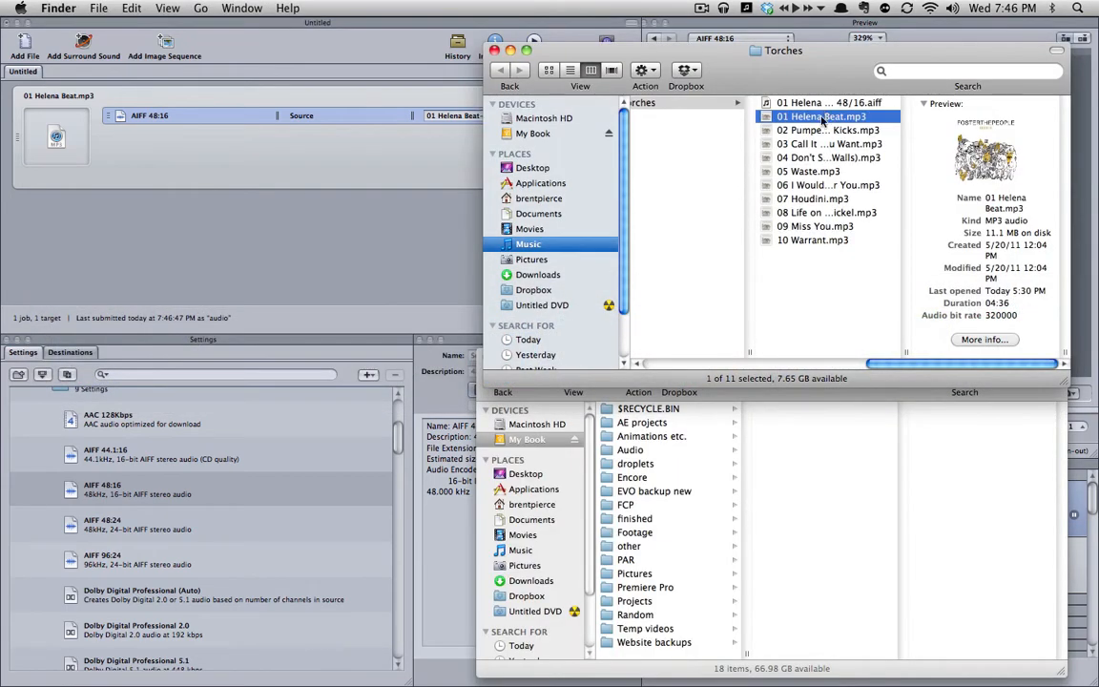
pyautogui.click(429, 295)
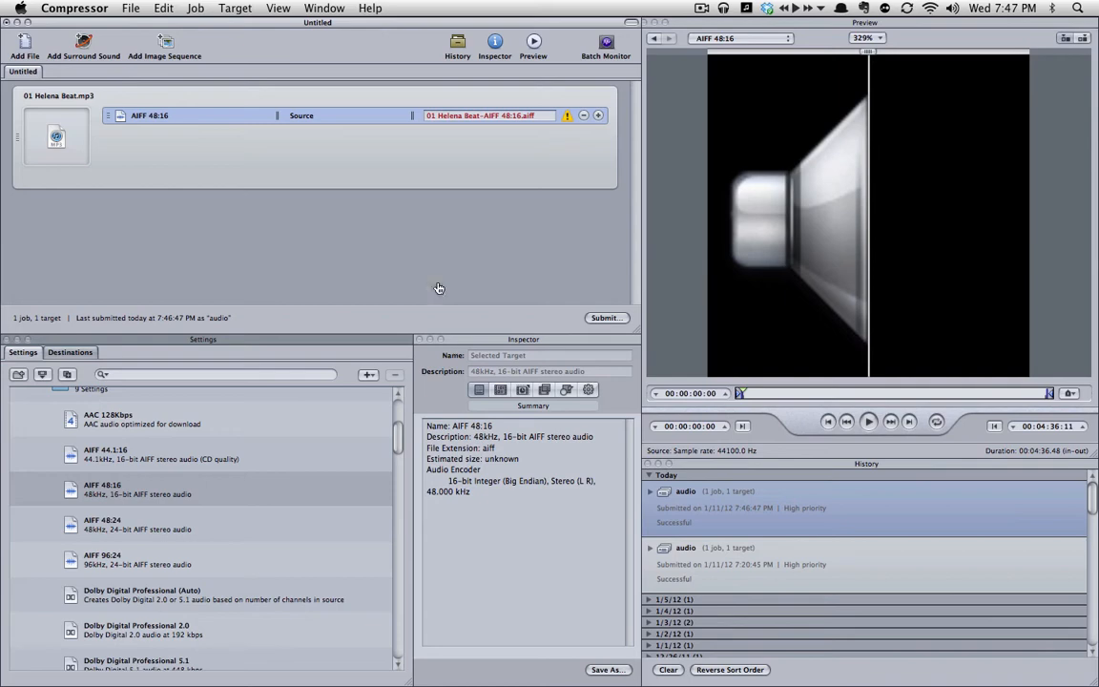
pyautogui.press('super+Tab')
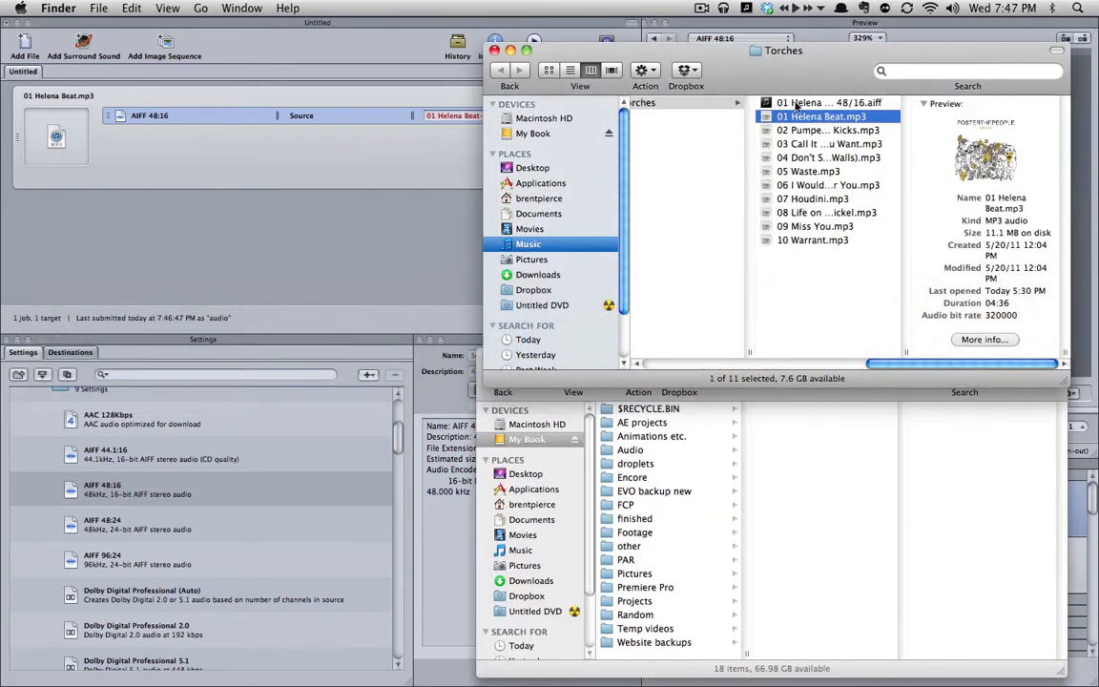
pyautogui.click(880, 103)
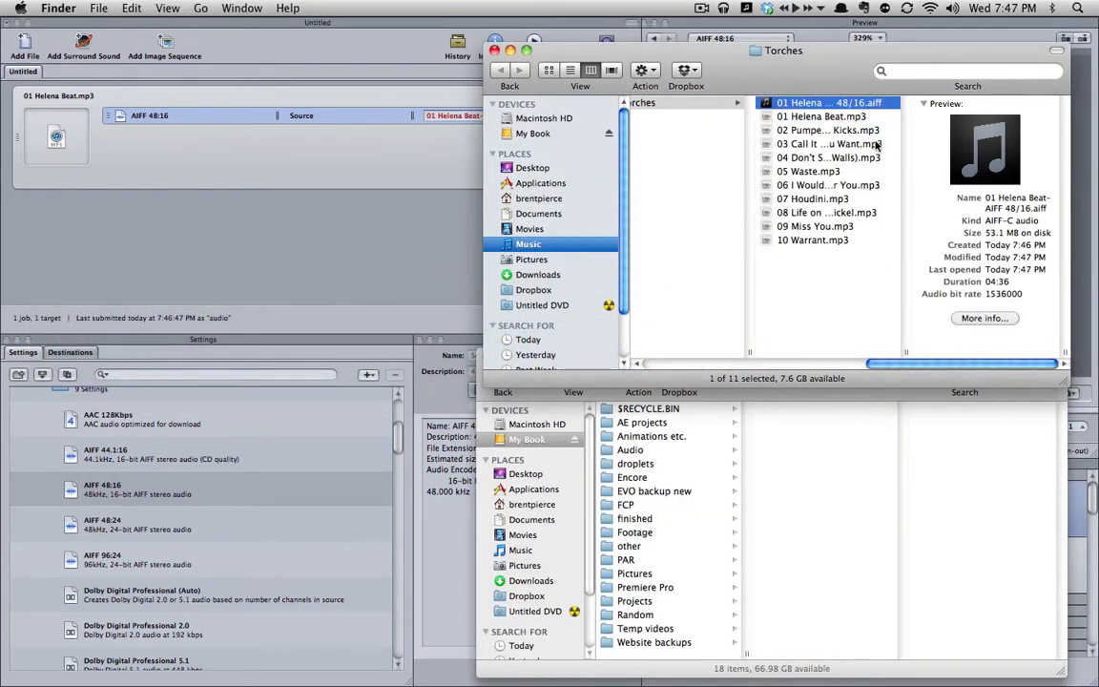
# Place the converted 01 Helena Beat AIFF file at the start of tracks A1 and A2 in Final Cut Pro's Random timeline
pyautogui.press('super+Tab')
pyautogui.press('super+Tab')
pyautogui.press('super+Tab')
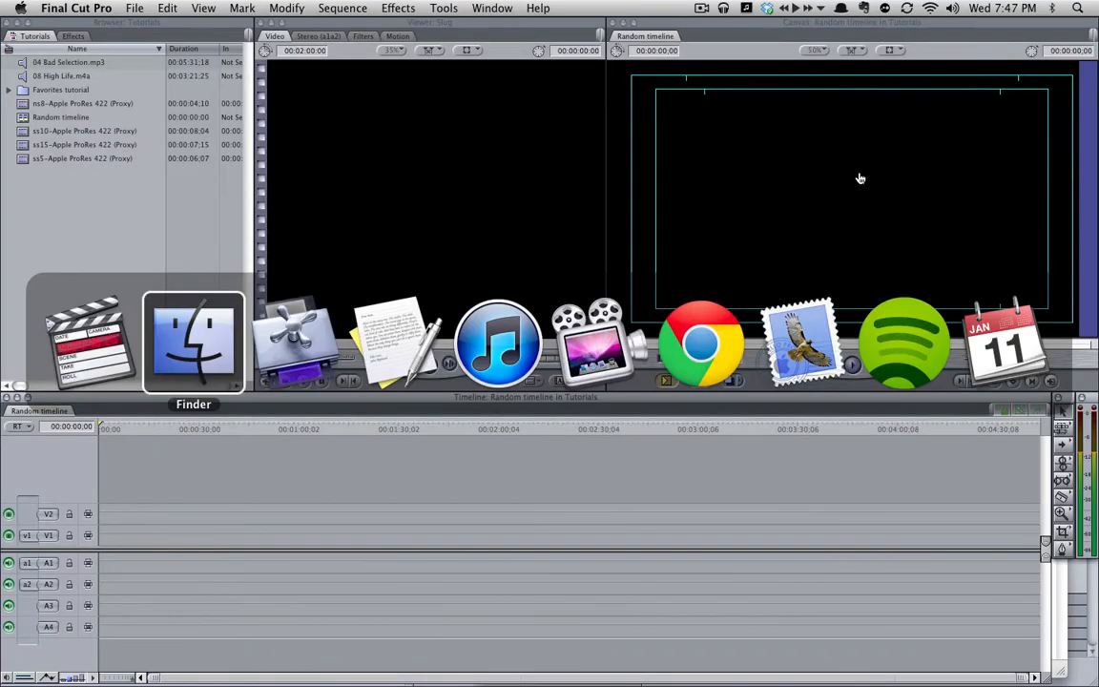
pyautogui.moveTo(862, 110); pyautogui.dragTo(105, 515)
pyautogui.click(155, 486)
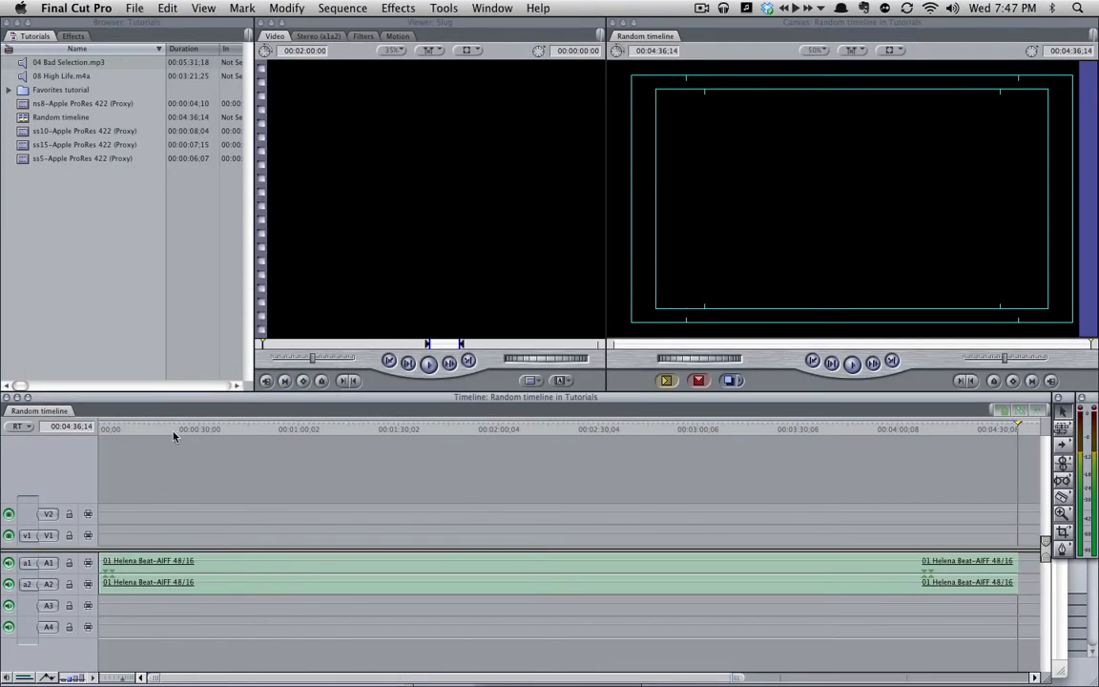
# Play the AIFF clip briefly from about 22 seconds, stop playback and return the playhead to the start
pyautogui.click(173, 430)
pyautogui.press('space')
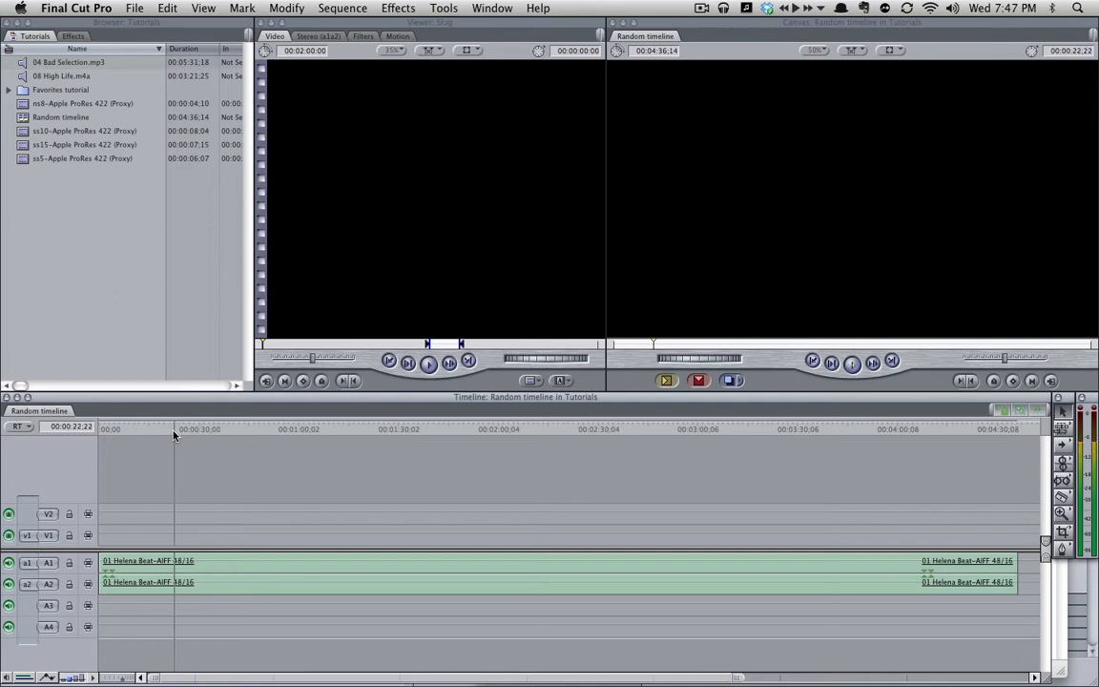
pyautogui.press('space')
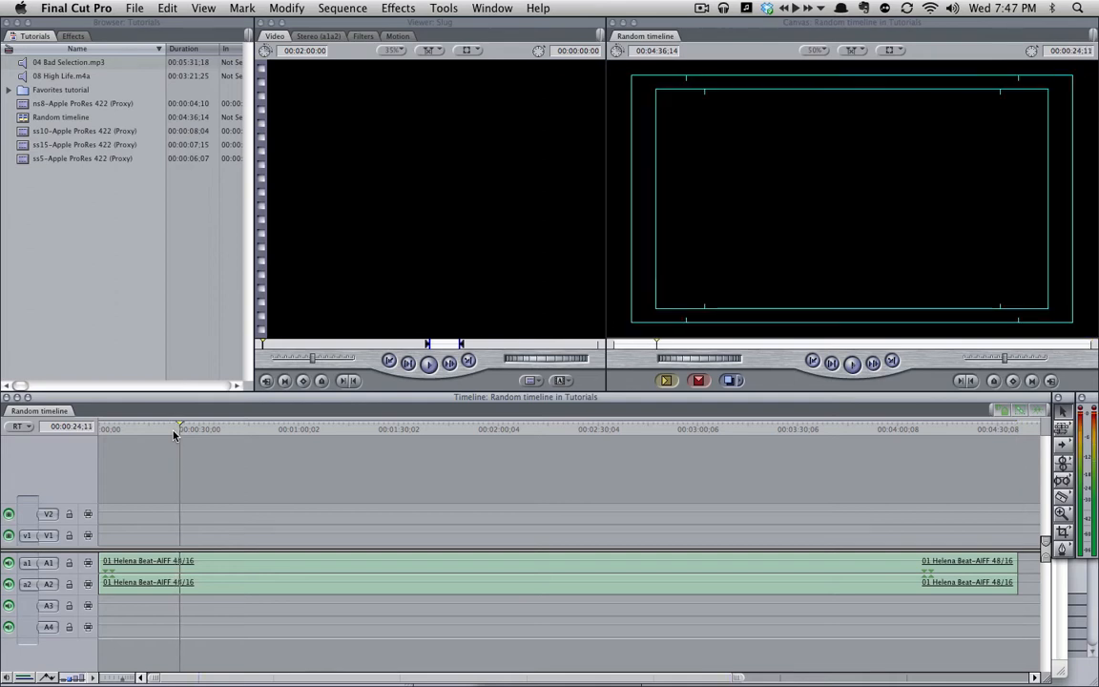
pyautogui.press('Home')
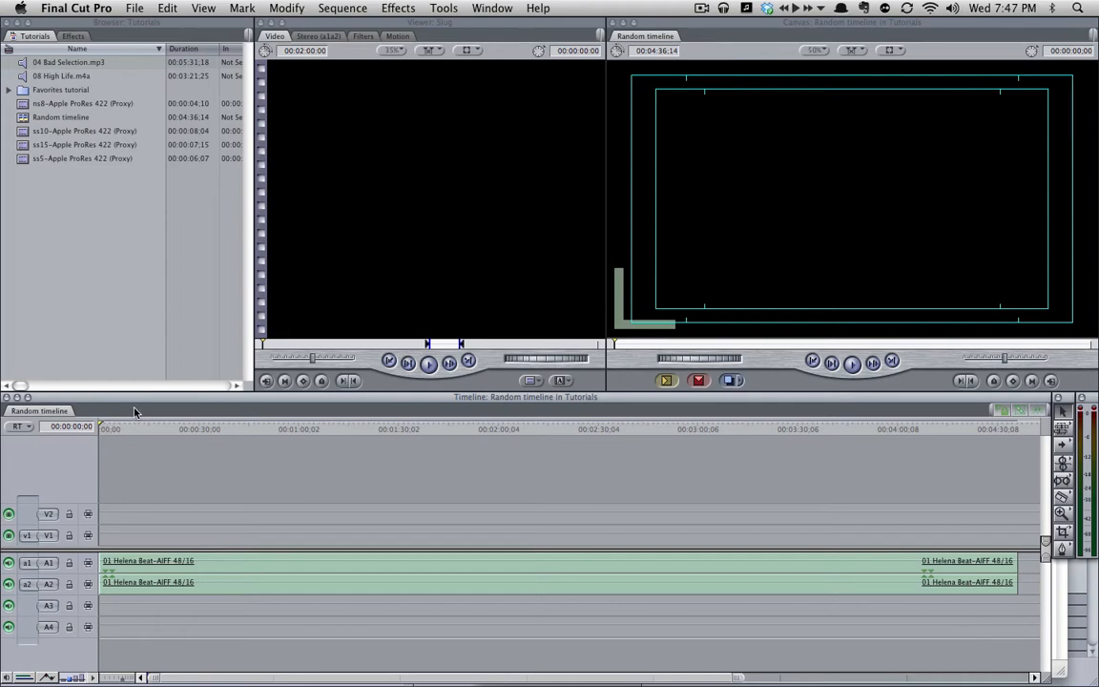
# Switch to Compressor and save the AIFF 48:16 setting as a droplet in the droplets folder on My Book
pyautogui.press('super+Tab')
pyautogui.press('super+Tab')
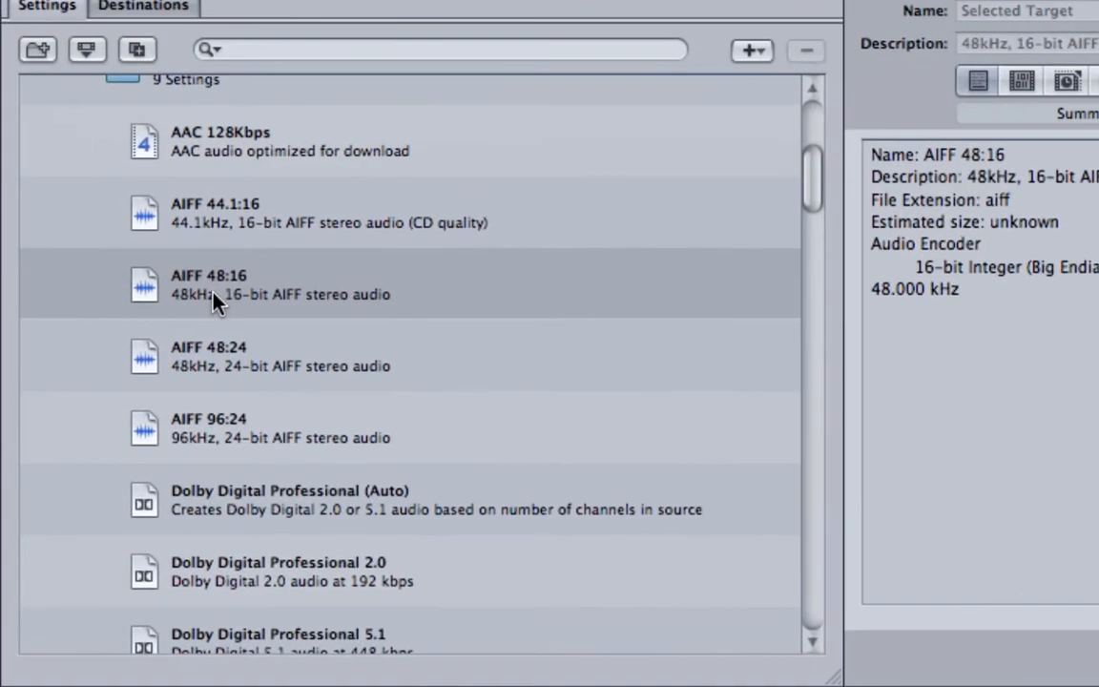
pyautogui.click(219, 292)
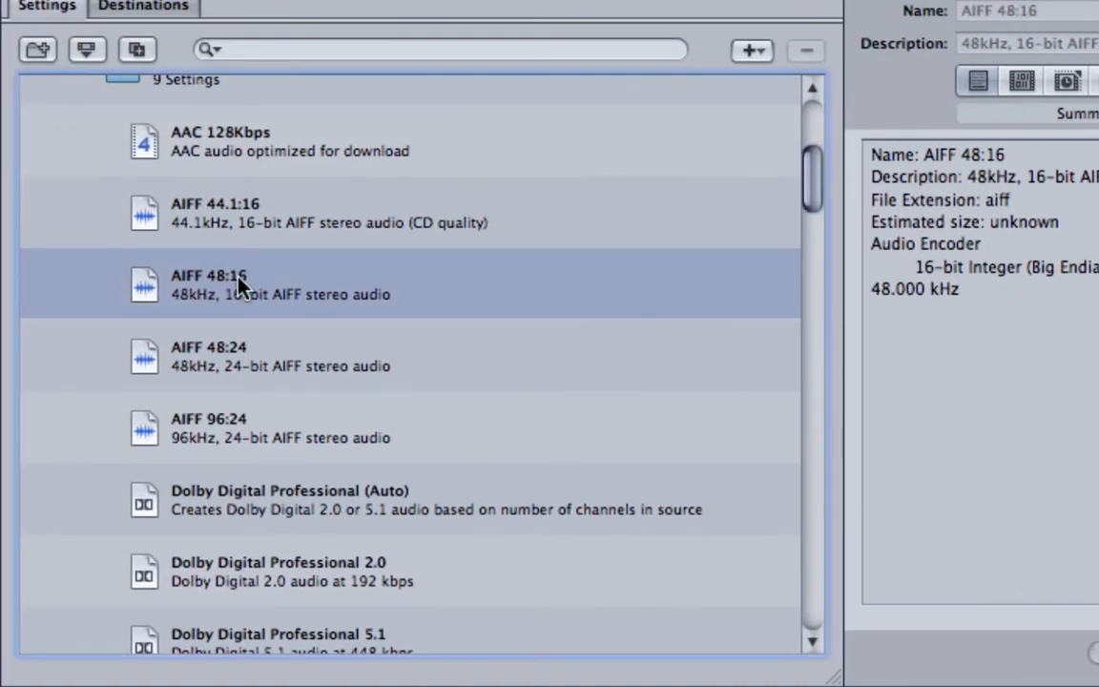
pyautogui.rightClick(238, 281)
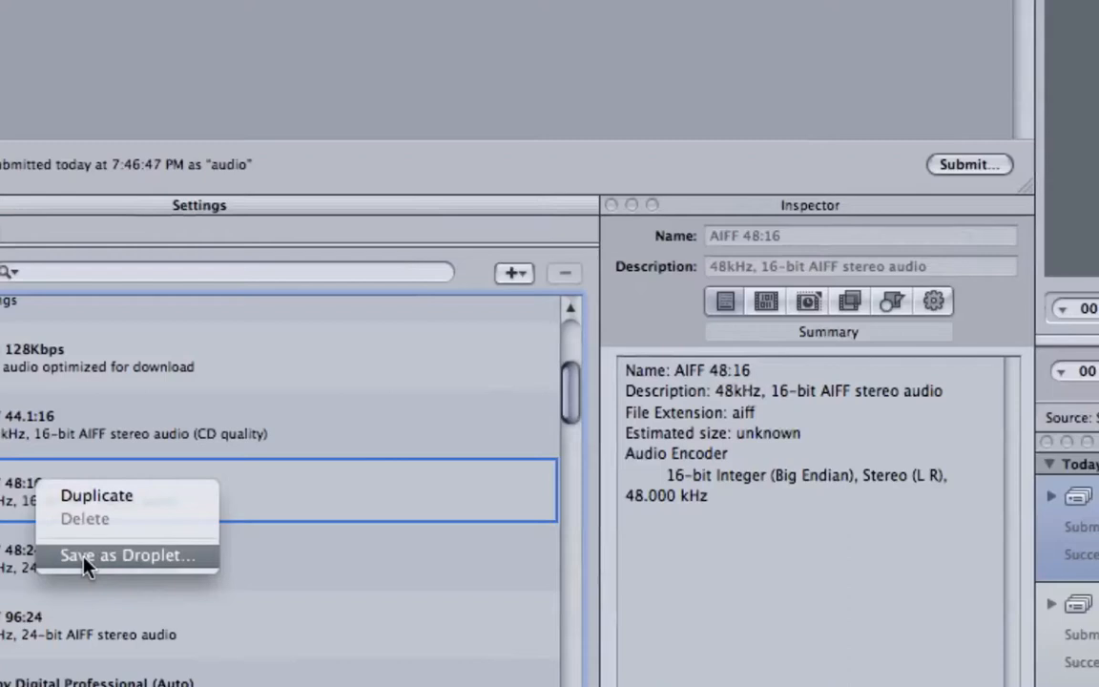
pyautogui.click(115, 555)
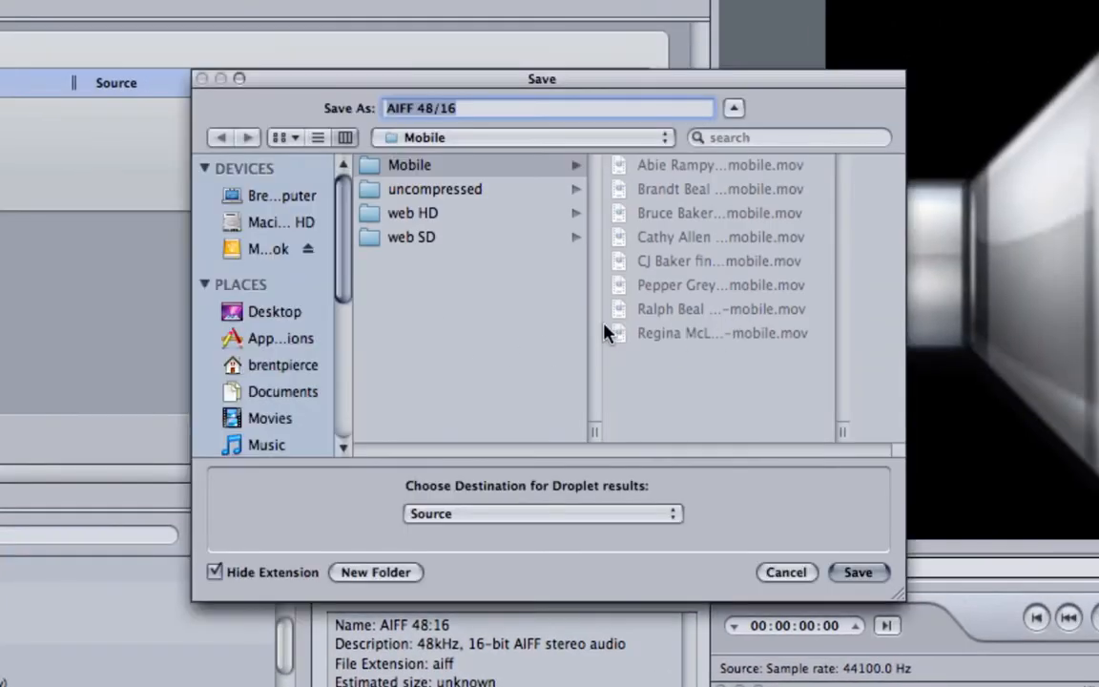
pyautogui.click(279, 251)
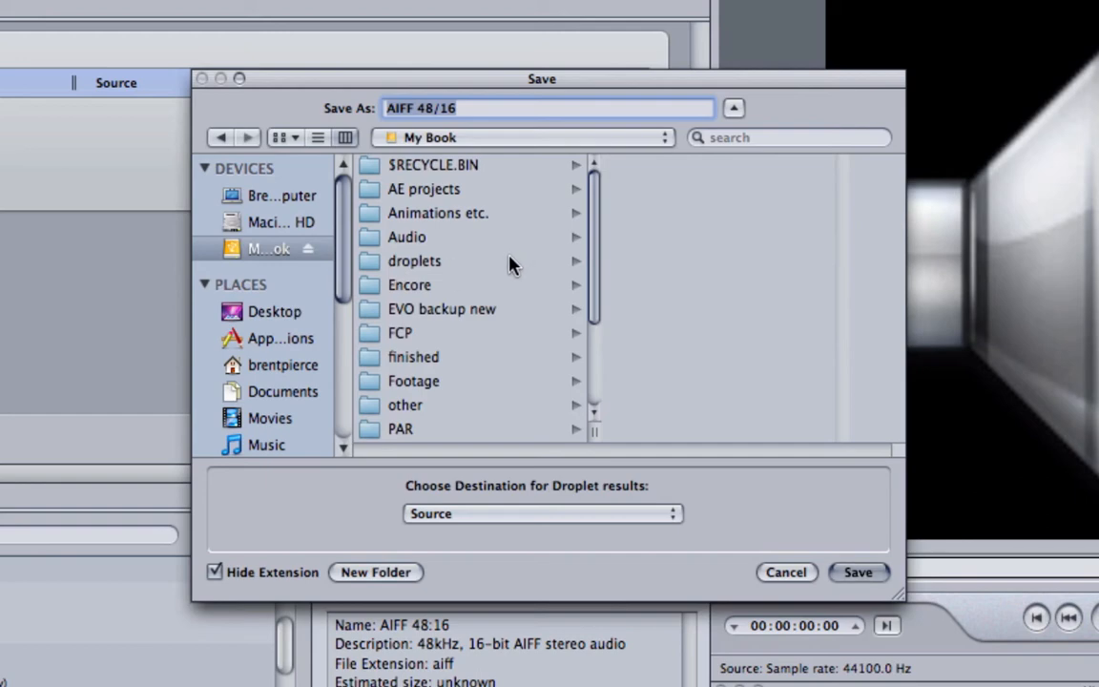
pyautogui.click(422, 265)
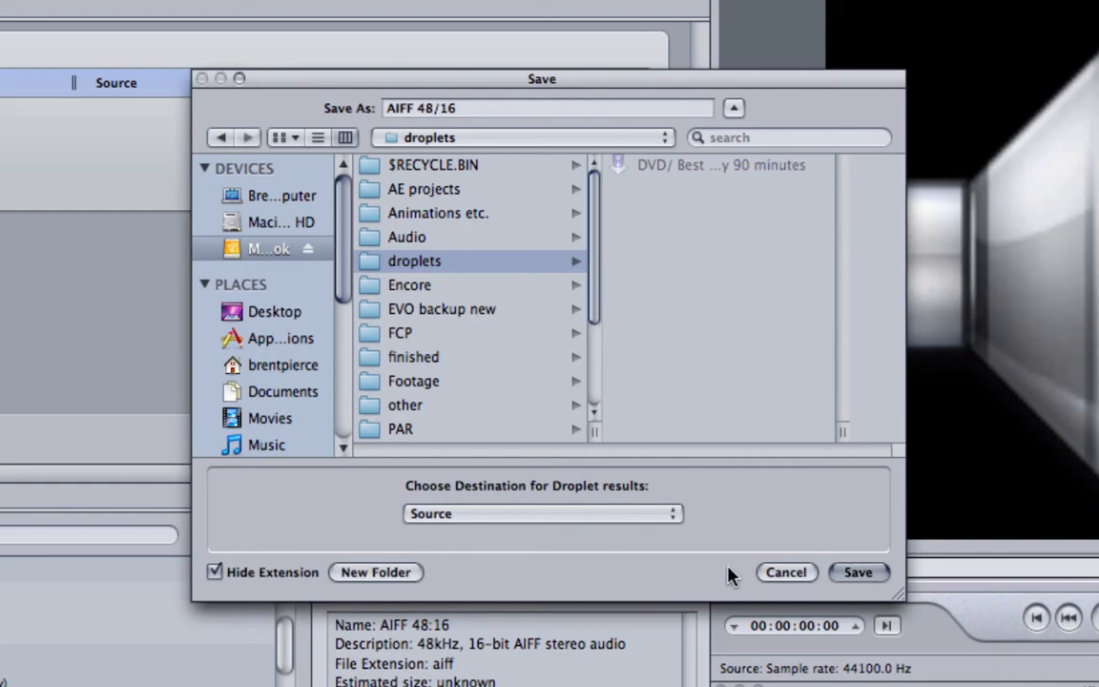
pyautogui.click(858, 571)
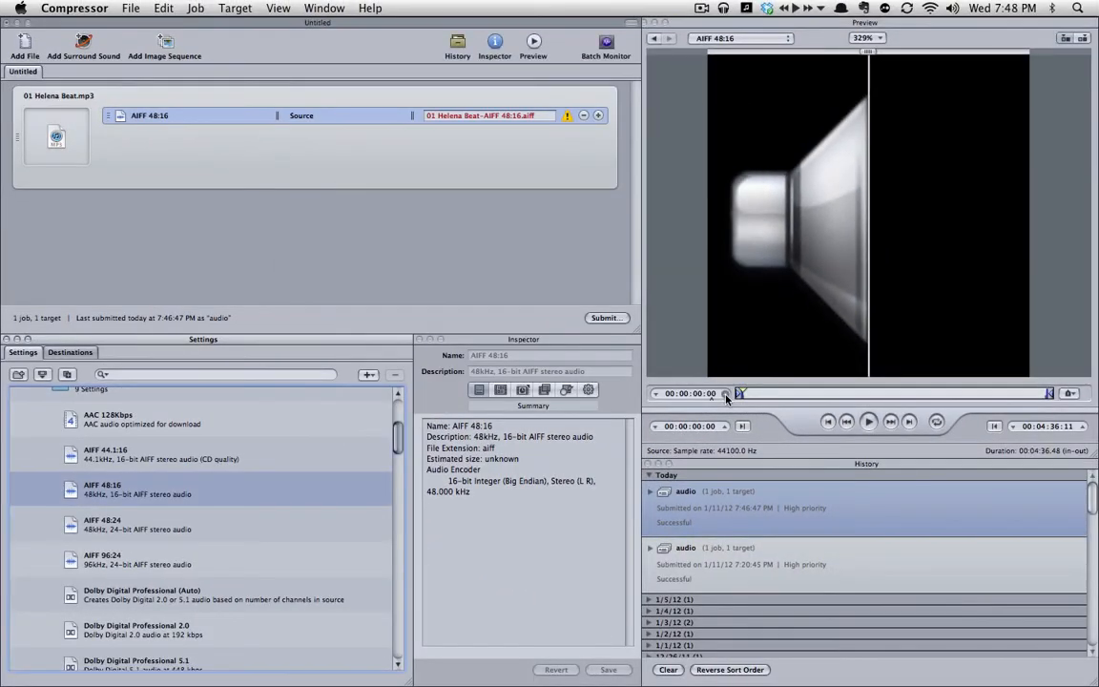
# Switch to Finder and locate the AIFF 48/16 droplet in the droplets folder on My Book
pyautogui.press('super+Tab')
pyautogui.click(320, 380)
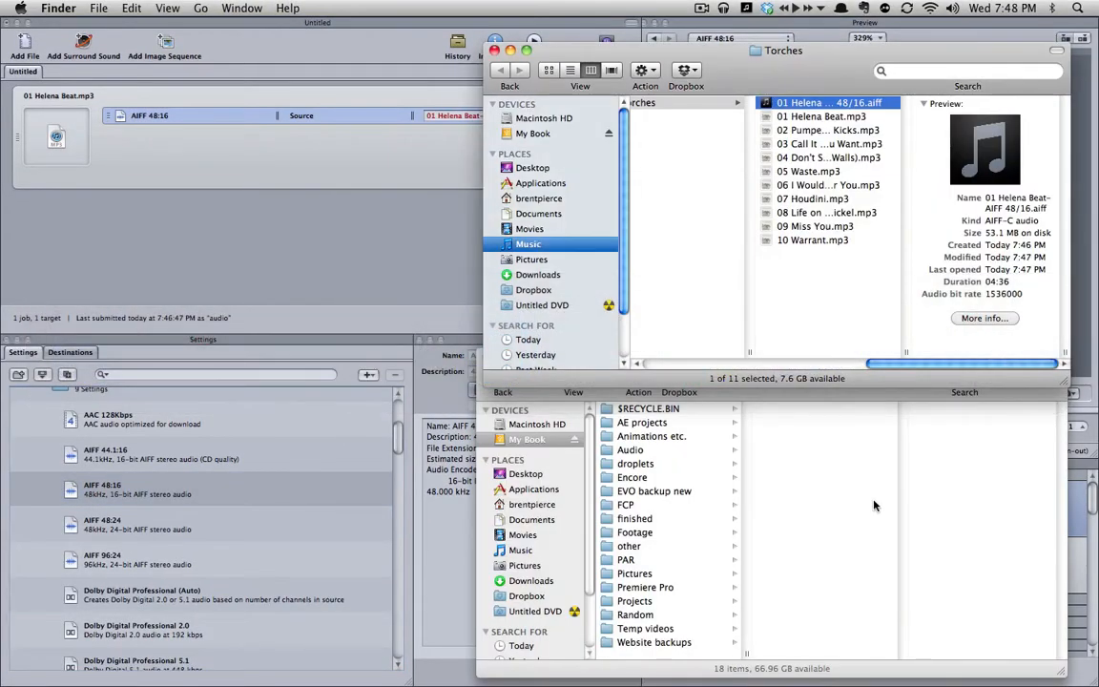
pyautogui.click(808, 498)
pyautogui.click(654, 465)
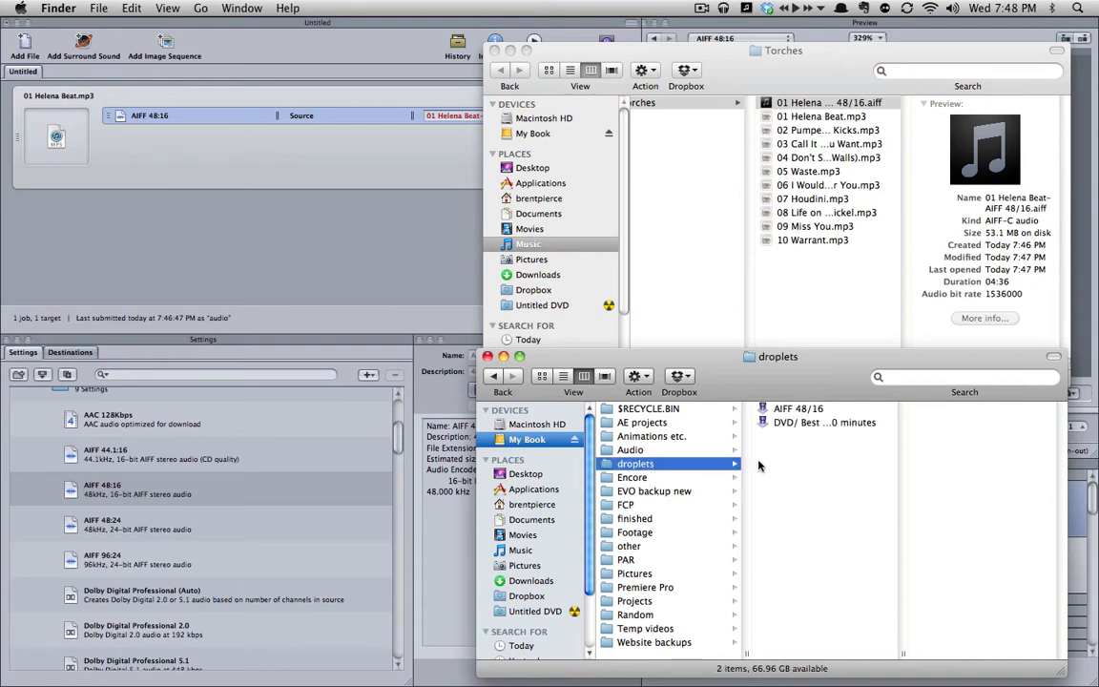
pyautogui.click(779, 410)
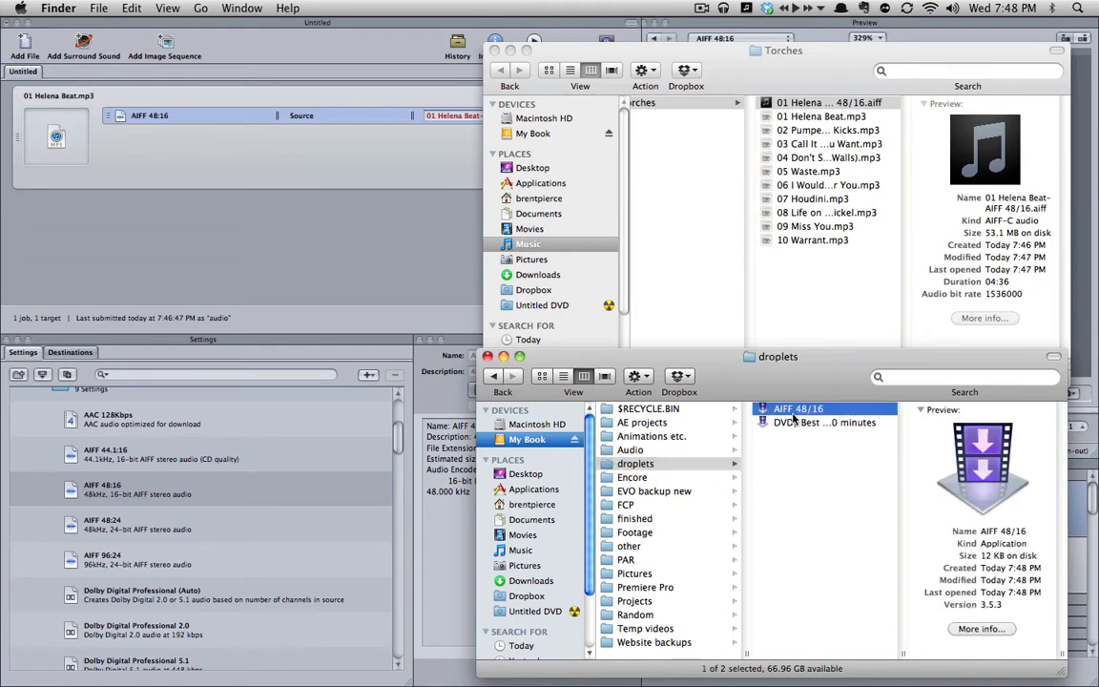
# Drop 06 I Would Do Anything For You.mp3 from the Torches folder onto the AIFF 48/16 droplet
pyautogui.click(811, 105)
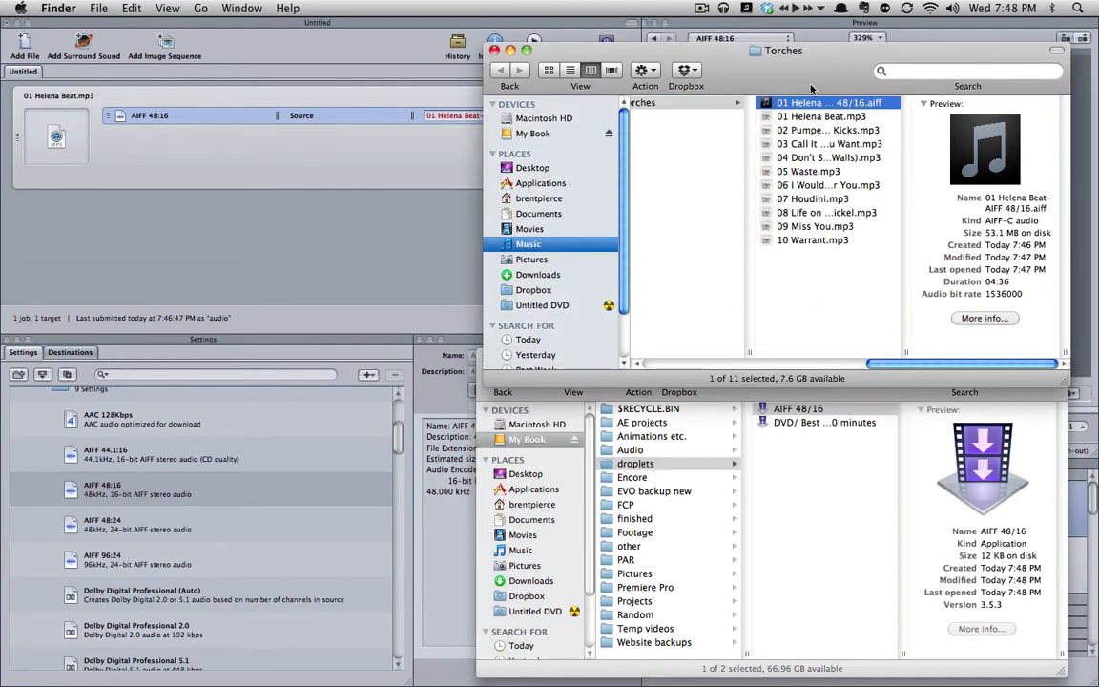
pyautogui.click(806, 117)
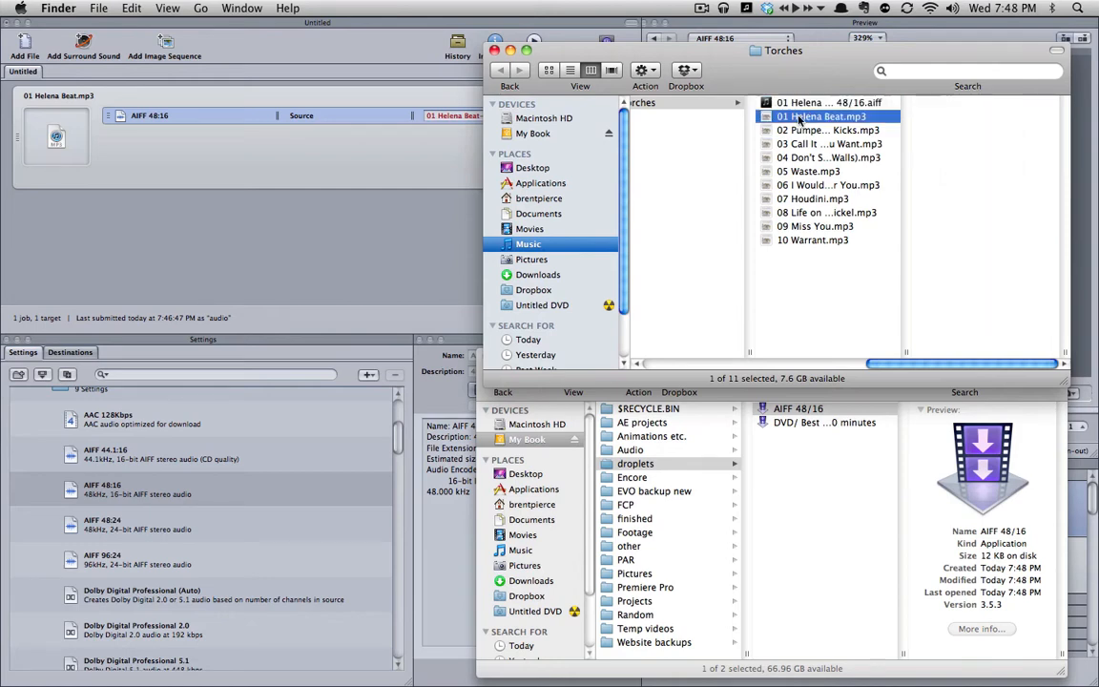
pyautogui.click(814, 186)
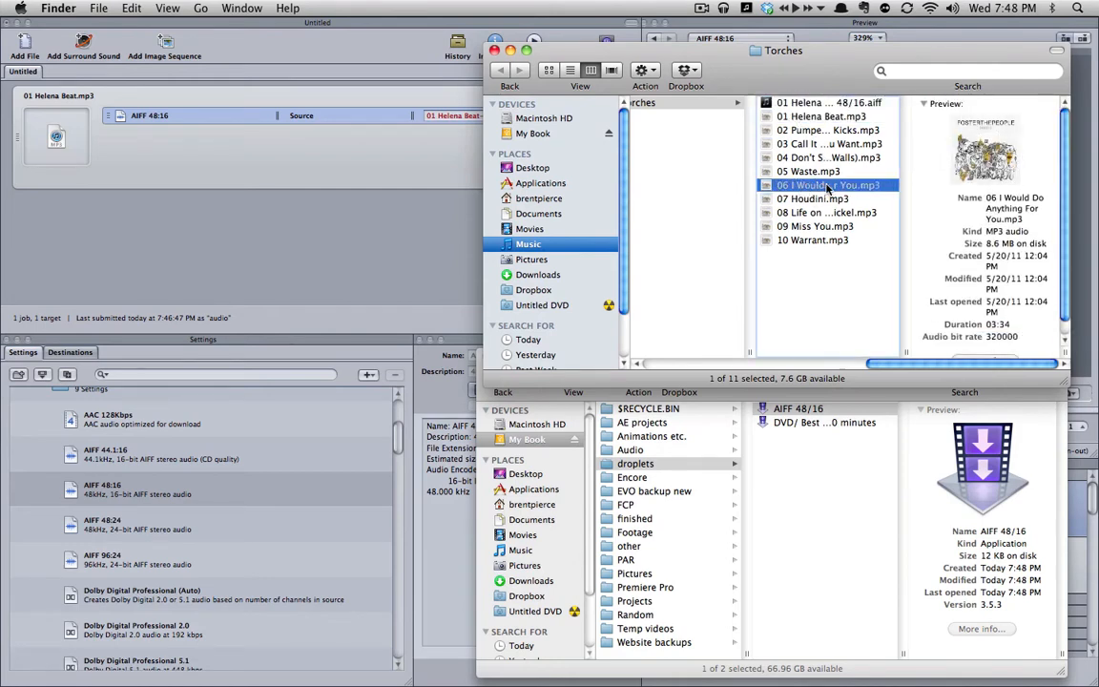
pyautogui.moveTo(813, 187); pyautogui.dragTo(802, 411)
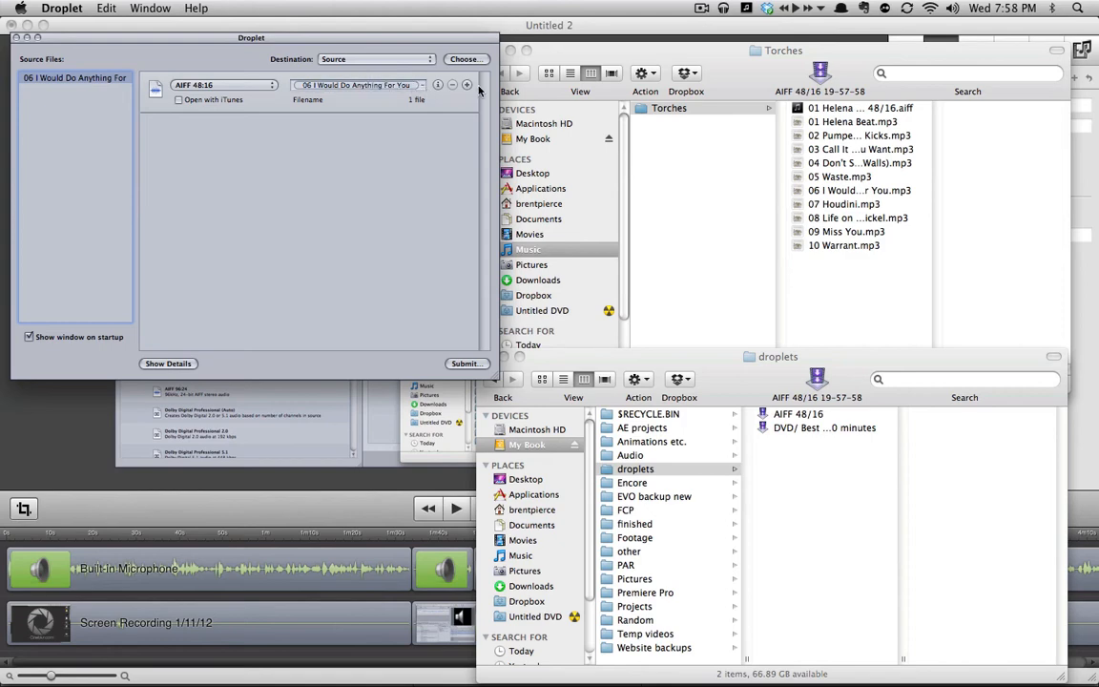
# Keep the AIFF 48:16 setting, turn off showing the droplet window on startup, and submit the batch as audio
pyautogui.click(234, 84)
pyautogui.click(270, 149)
pyautogui.click(29, 337)
pyautogui.click(463, 363)
pyautogui.write('audio')
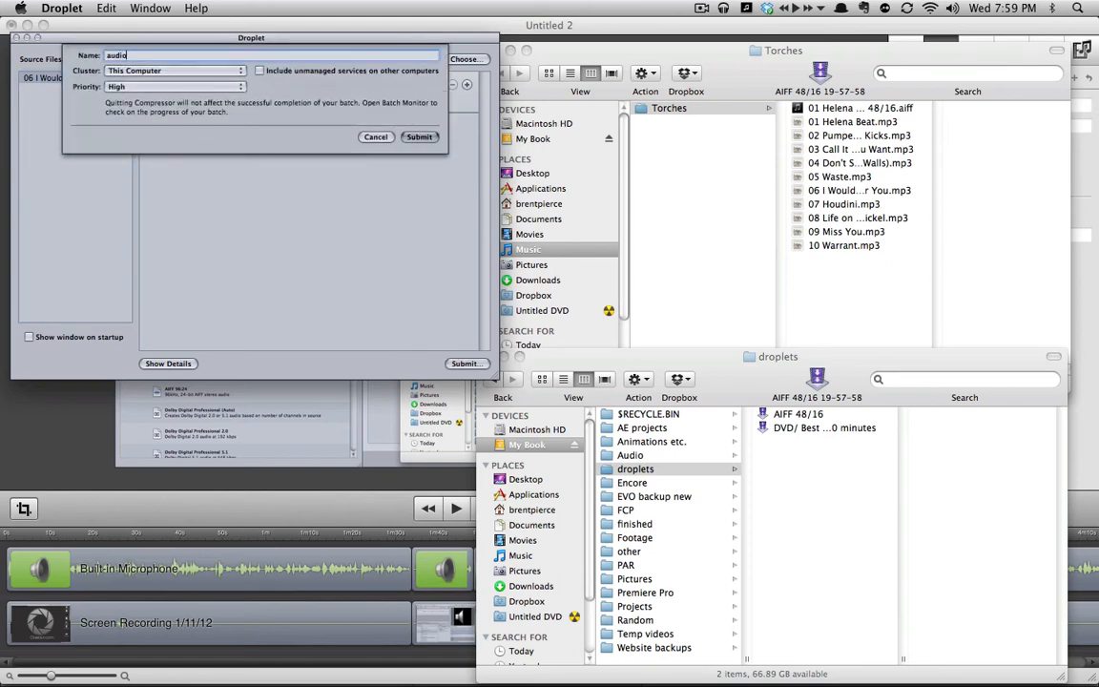
pyautogui.press('Return')
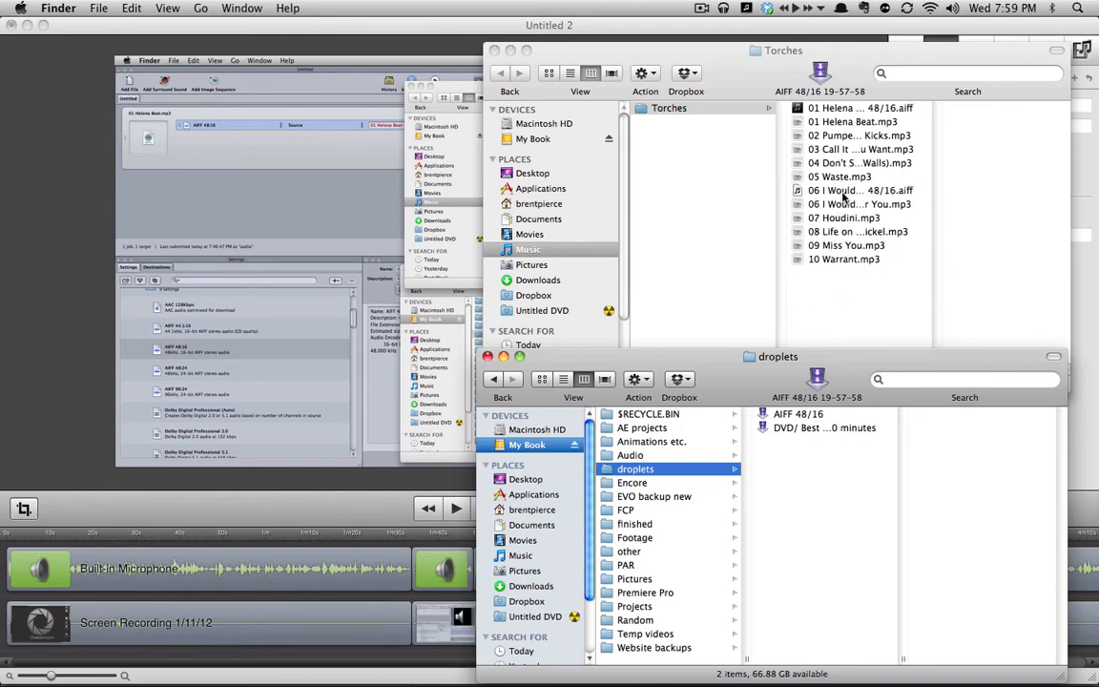
# Add the AIFF 48/16 droplet to the Finder toolbar, check for it in a new Finder window and close that window
pyautogui.click(844, 197)
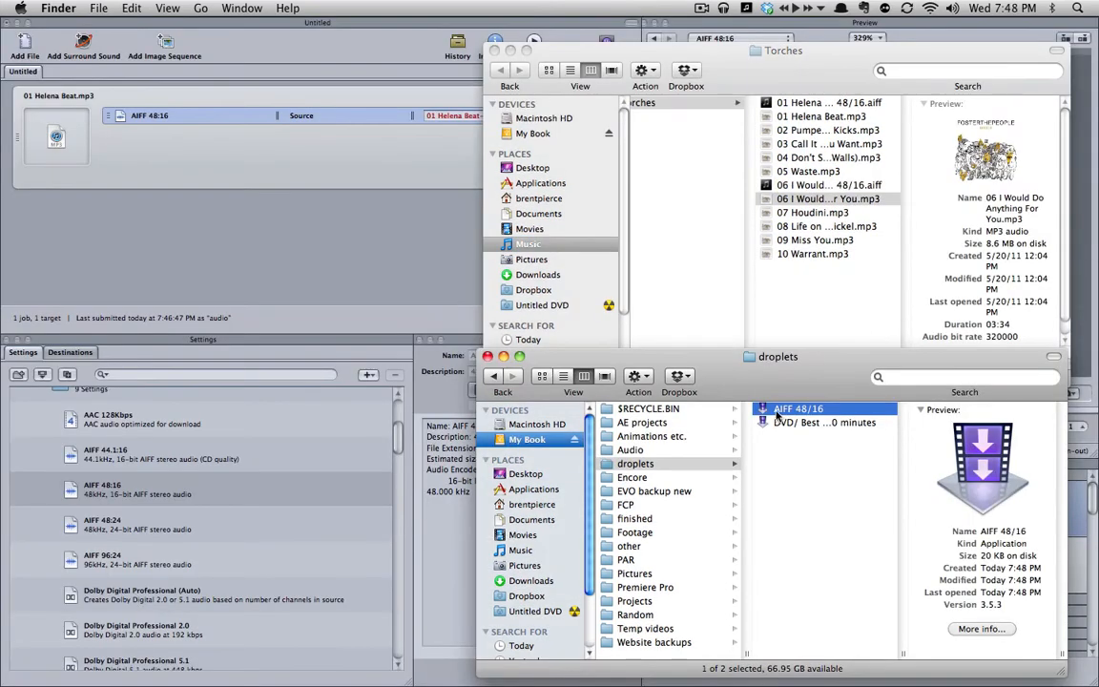
pyautogui.moveTo(785, 413); pyautogui.dragTo(837, 382)
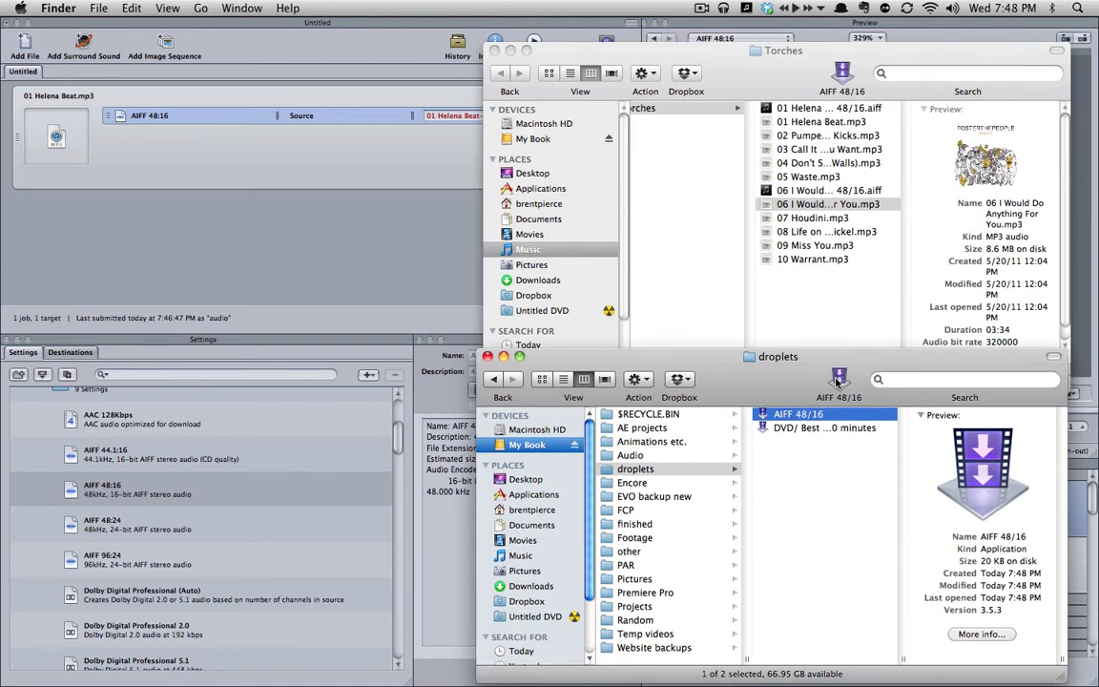
pyautogui.click(749, 103)
pyautogui.press('super+n')
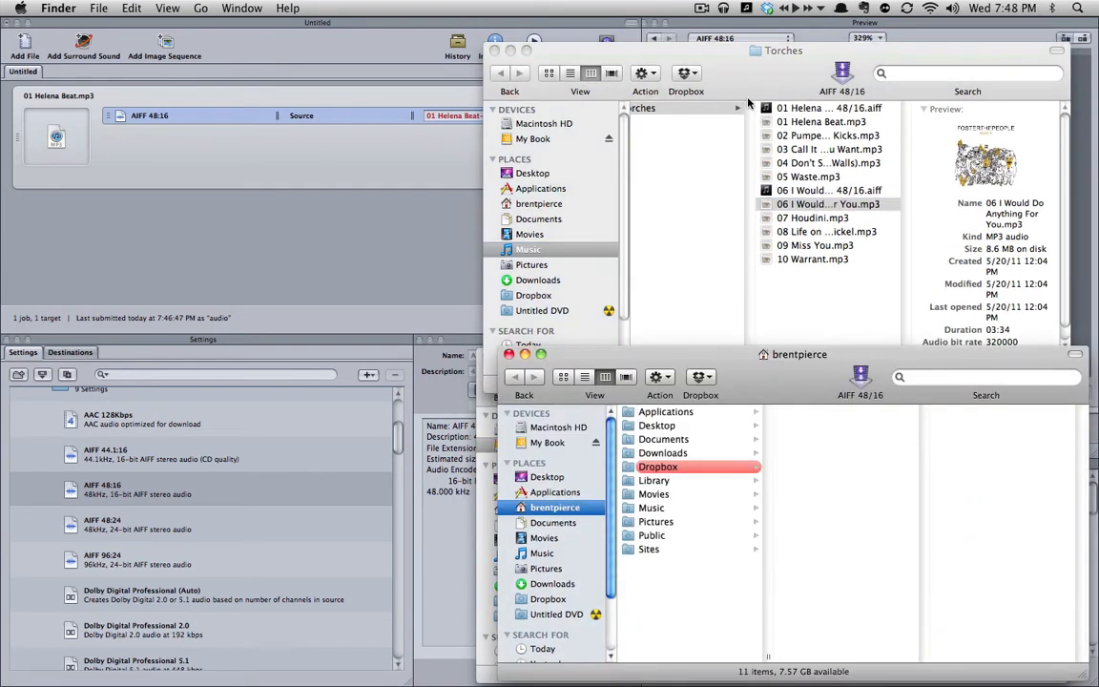
pyautogui.moveTo(792, 374); pyautogui.dragTo(287, 229)
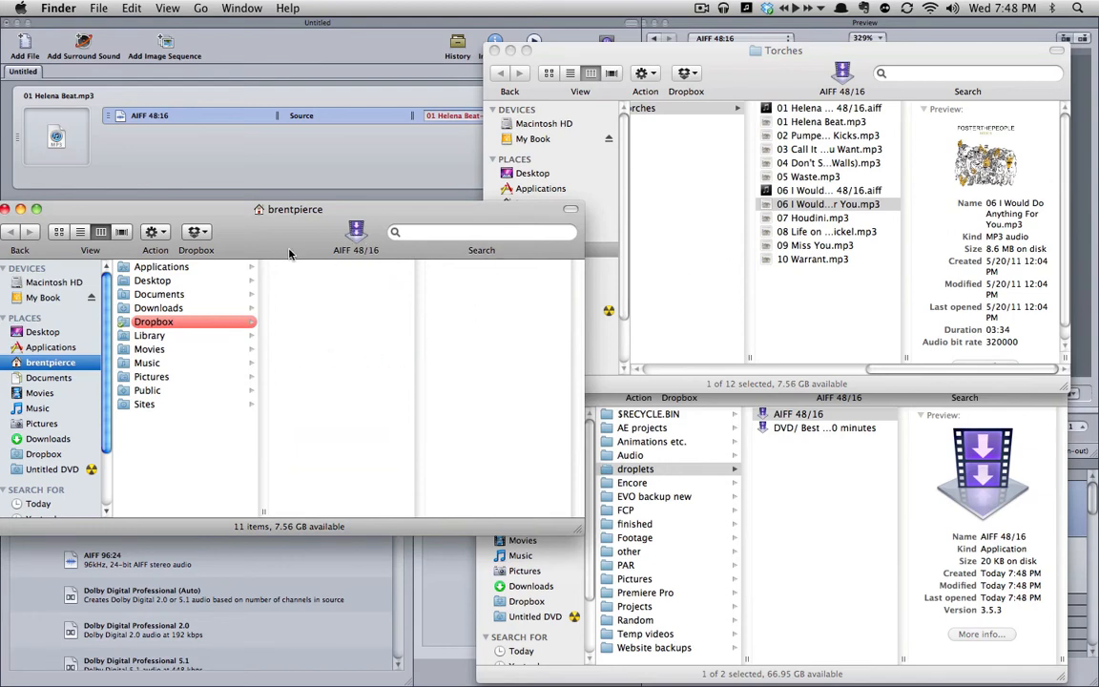
pyautogui.press('super+w')
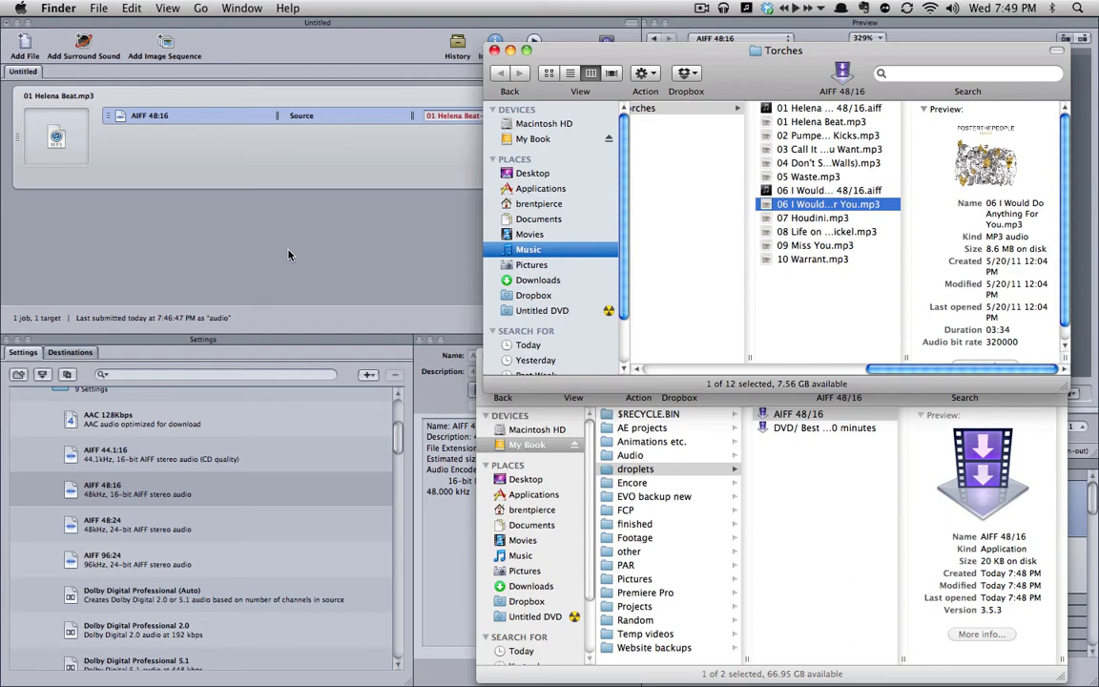
# Switch to iTunes and select the track The One That You Hated in the music library
pyautogui.press('super+Tab')
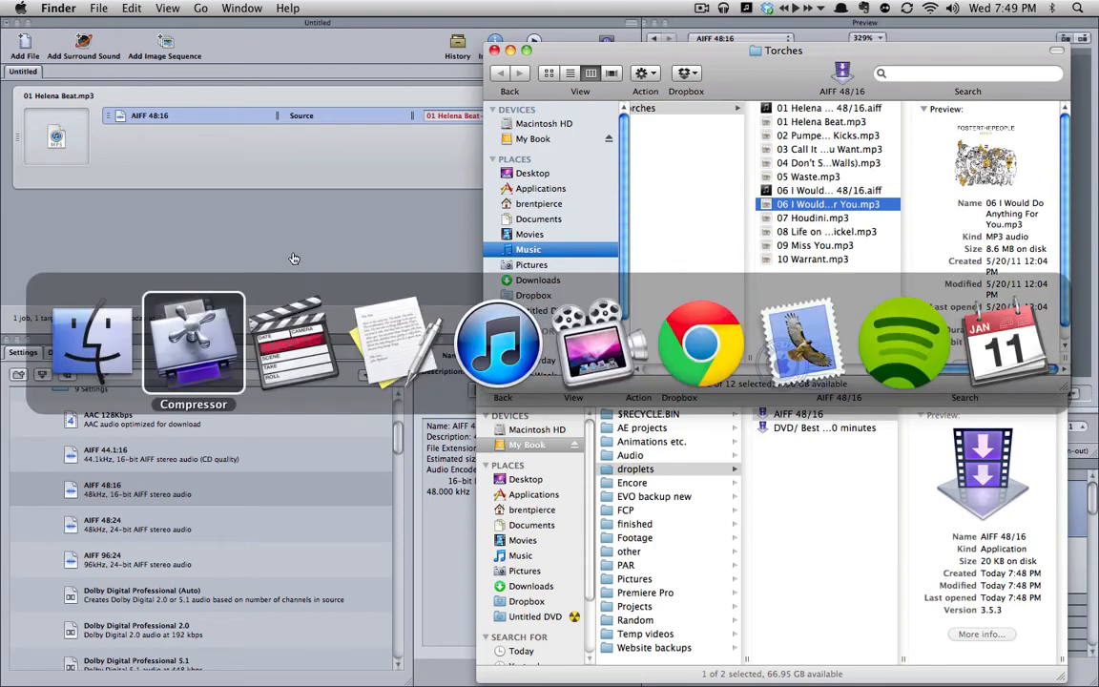
pyautogui.click(516, 332)
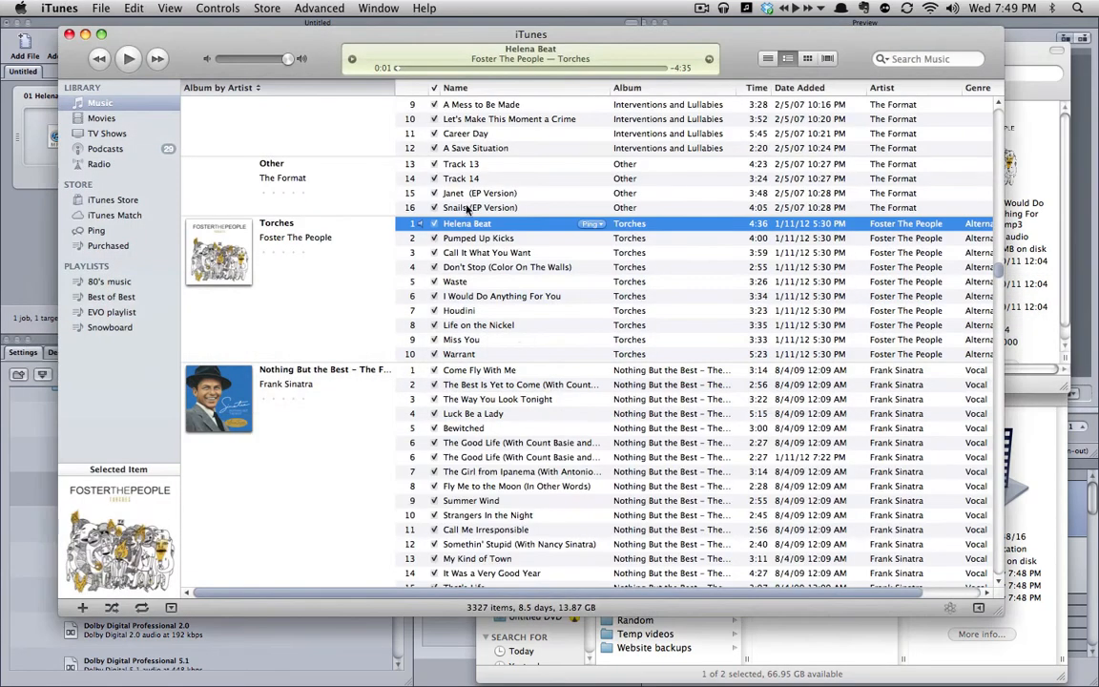
pyautogui.click(438, 310)
pyautogui.scroll(-2, 479, 380)
pyautogui.scroll(15, 480, 380)
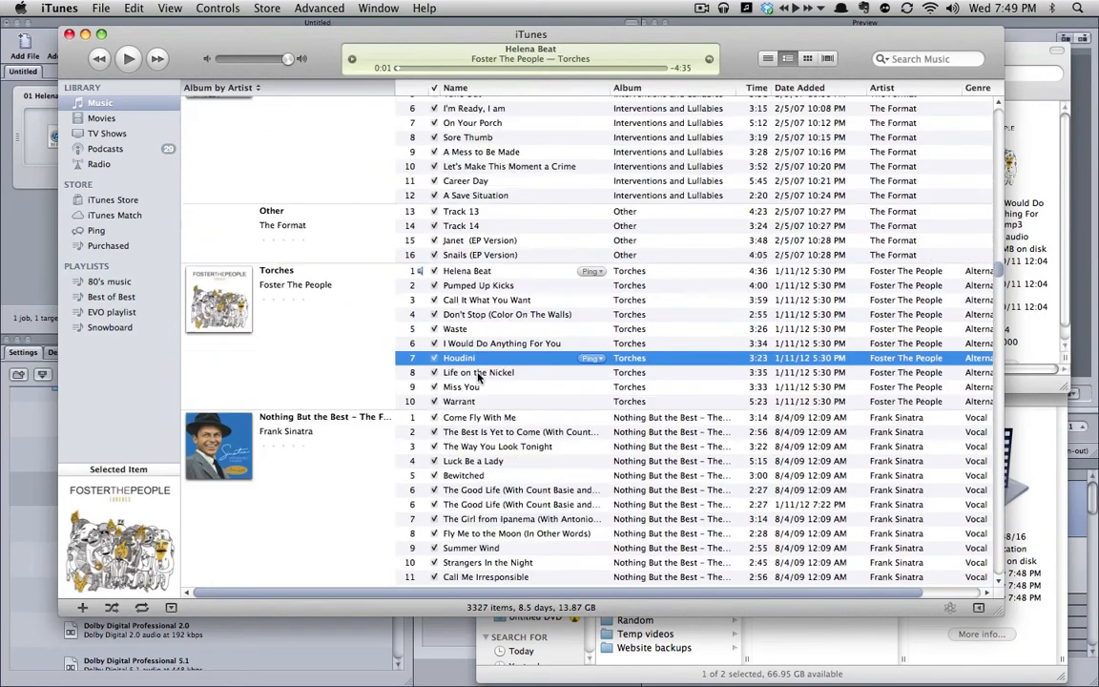
pyautogui.click(482, 281)
# Open the import settings in the iTunes preferences and bring up the note listing the AIFF, 48 kHz and 16-bit format
pyautogui.click(78, 8)
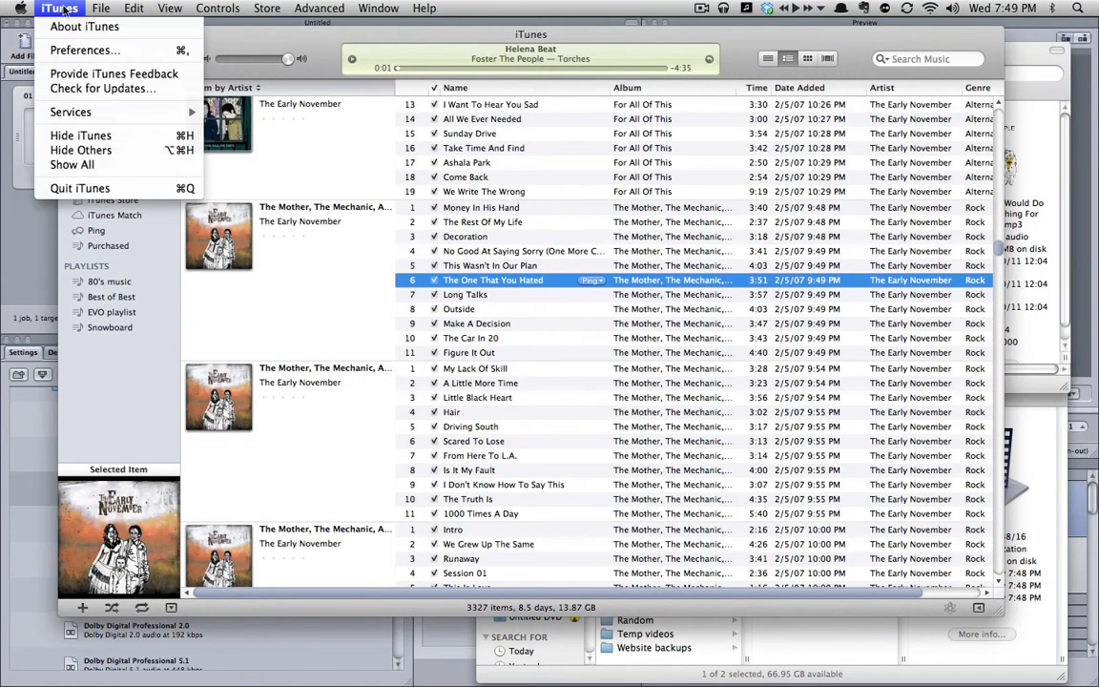
pyautogui.click(78, 47)
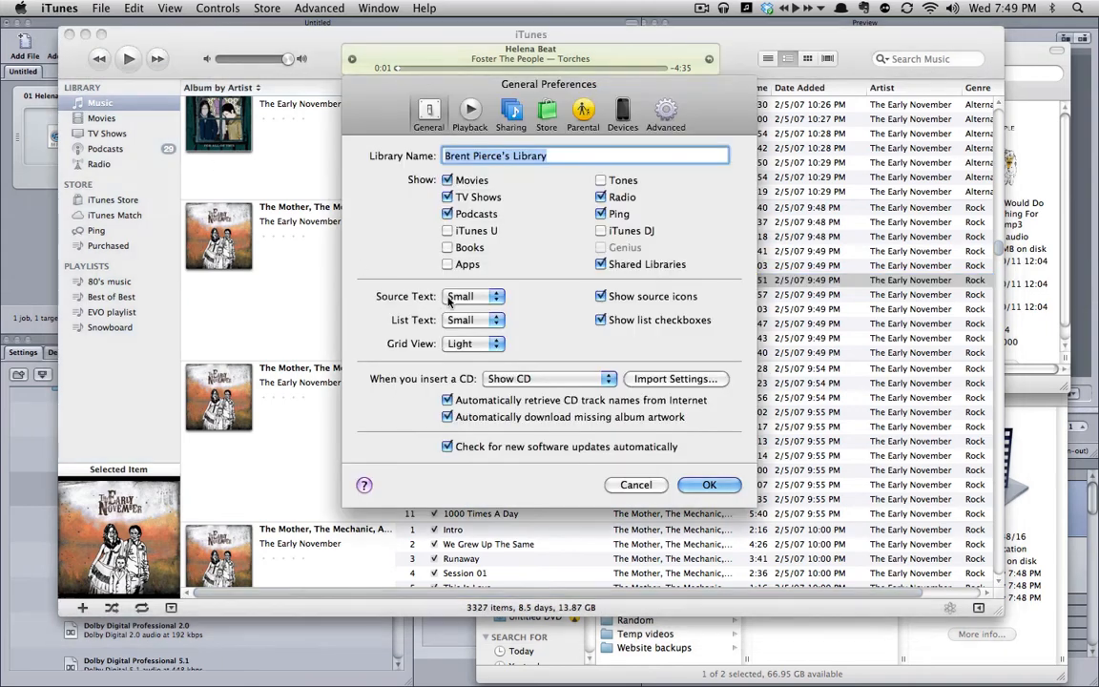
pyautogui.click(673, 381)
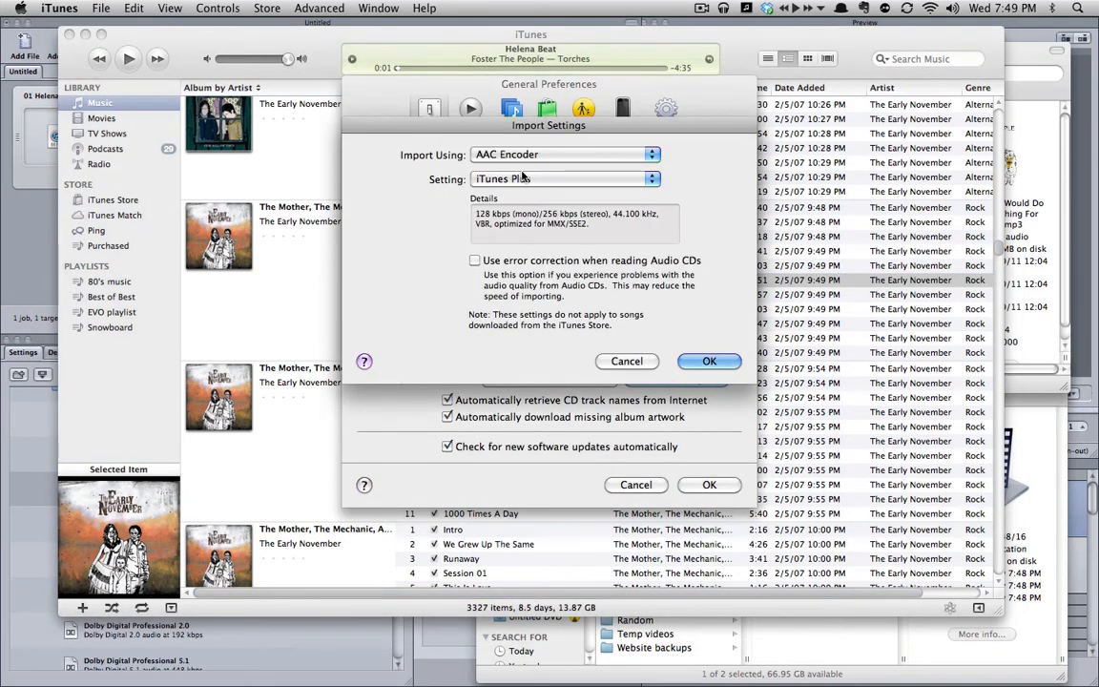
pyautogui.press('super+Tab')
pyautogui.press('super+Tab')
pyautogui.press('super+Tab')
pyautogui.press('super+Tab')
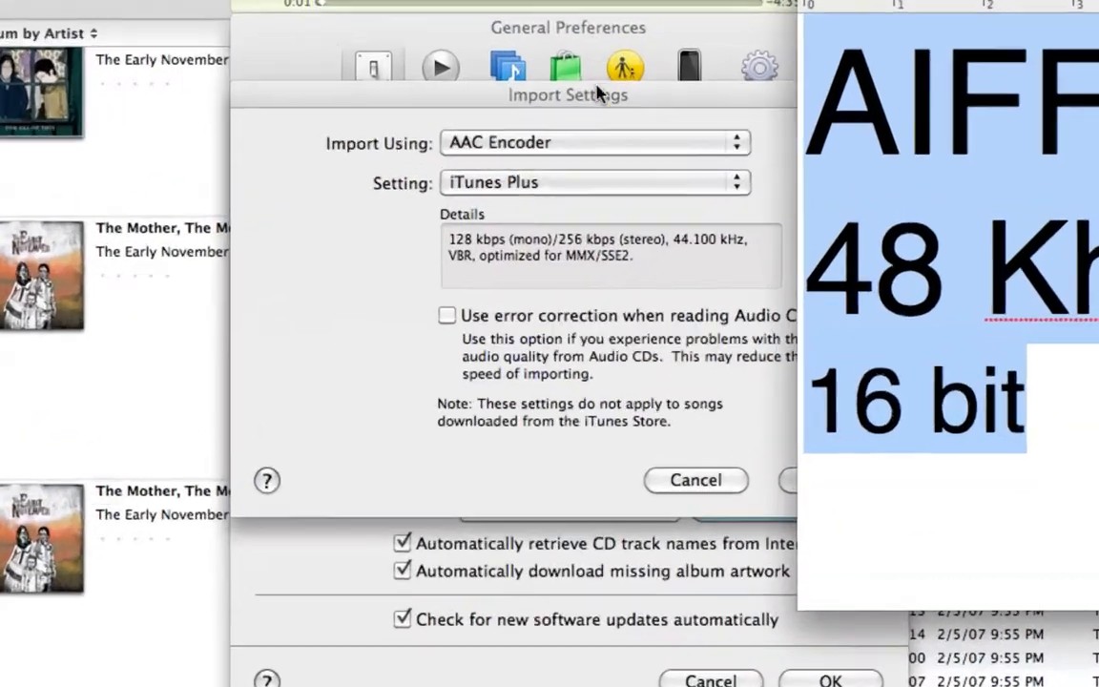
# Set the iTunes import encoder to AIFF Encoder
pyautogui.click(562, 136)
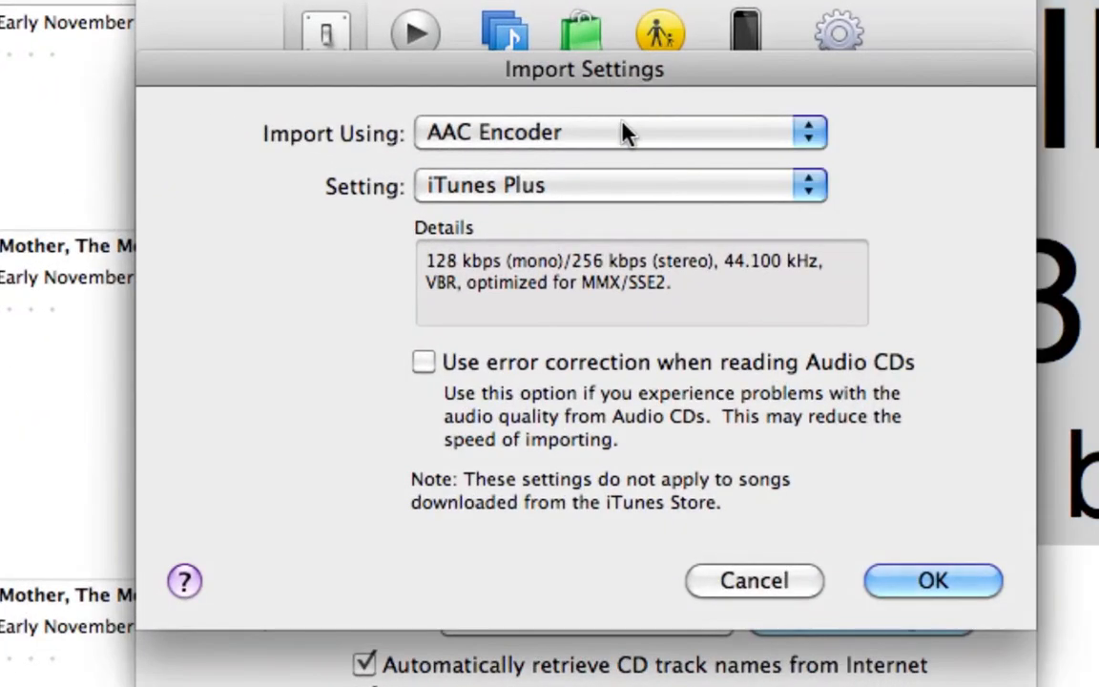
pyautogui.click(565, 154)
pyautogui.click(466, 160)
# Choose a custom AIFF setting with 48.000 kHz sample rate, 16-bit sample size and Stereo channels, and save the preferences
pyautogui.click(505, 187)
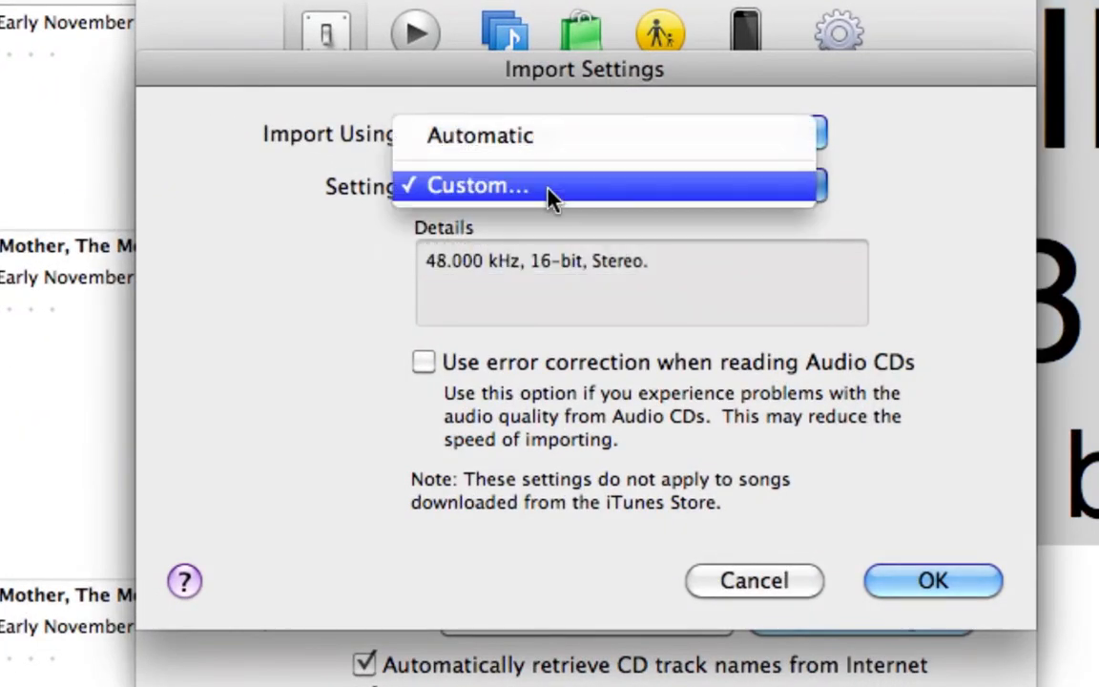
pyautogui.click(546, 187)
pyautogui.click(637, 203)
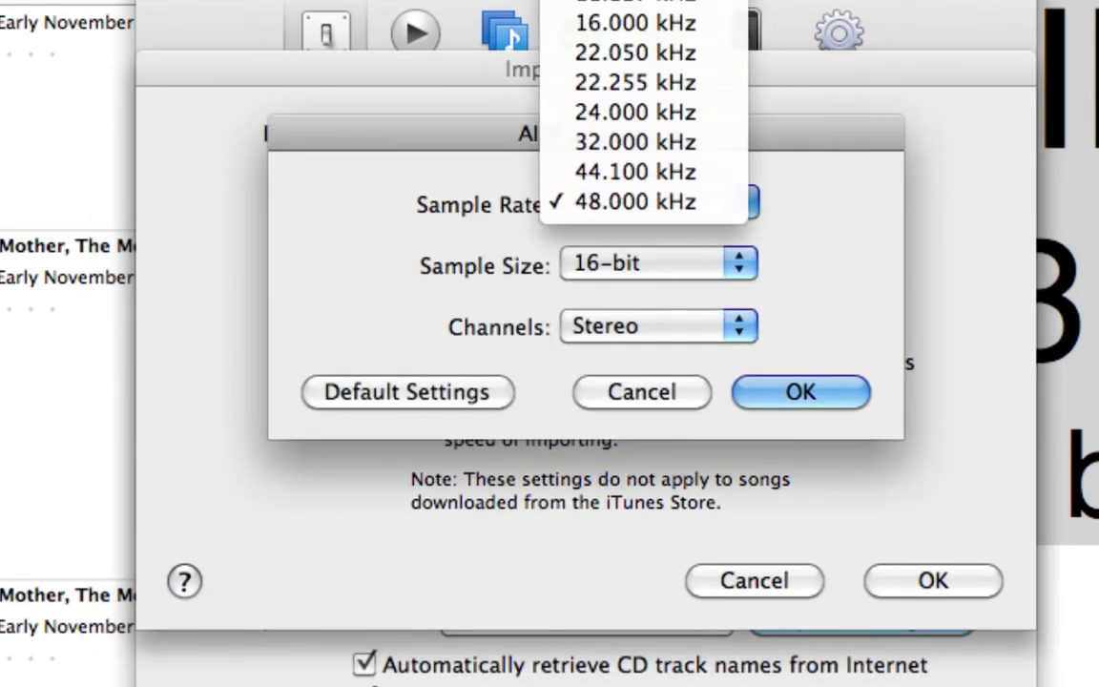
pyautogui.click(631, 203)
pyautogui.click(632, 262)
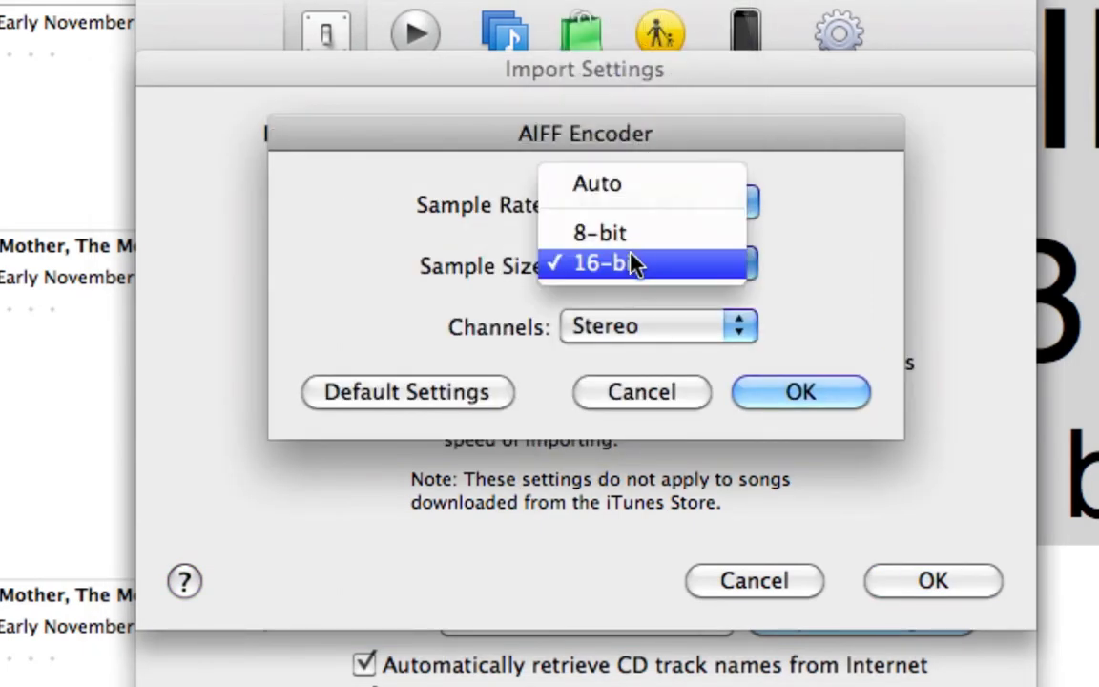
pyautogui.click(632, 263)
pyautogui.click(641, 326)
pyautogui.click(596, 329)
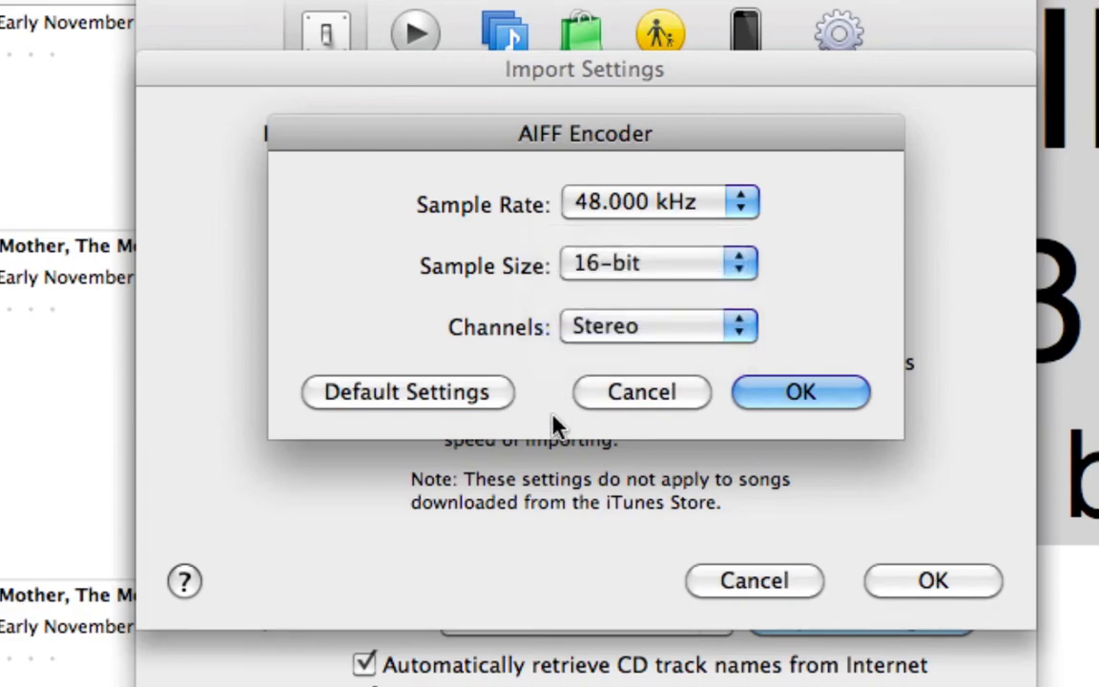
pyautogui.click(811, 393)
pyautogui.click(920, 572)
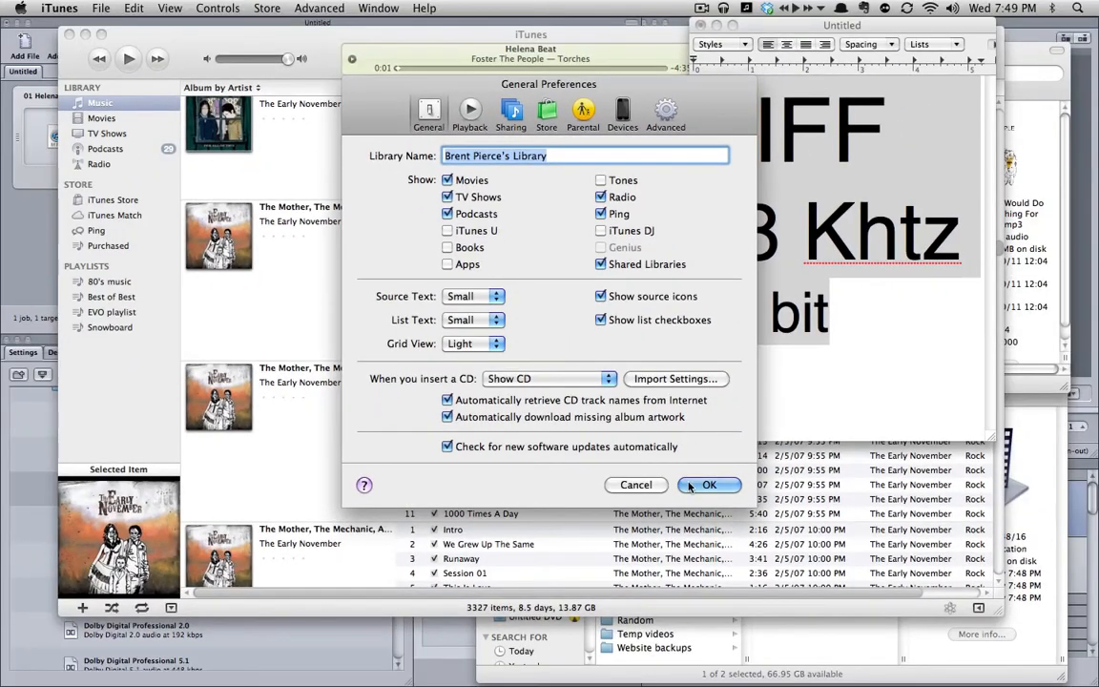
pyautogui.press('Return')
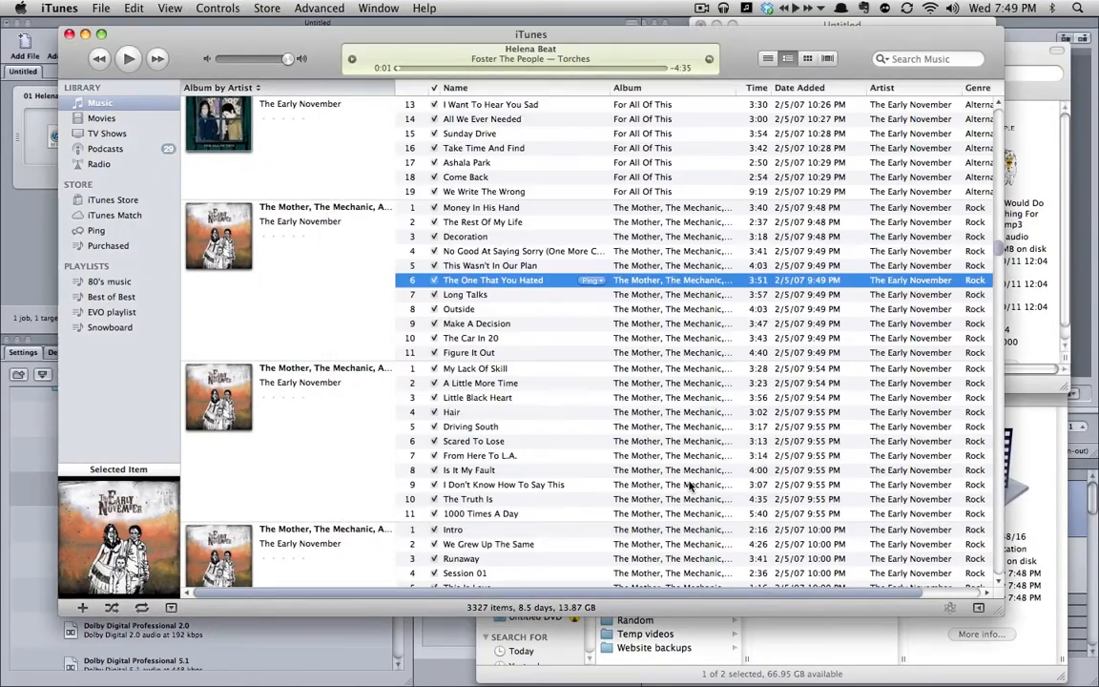
# Create an AIFF version of The One That You Hated and reveal the new file in Finder
pyautogui.rightClick(514, 279)
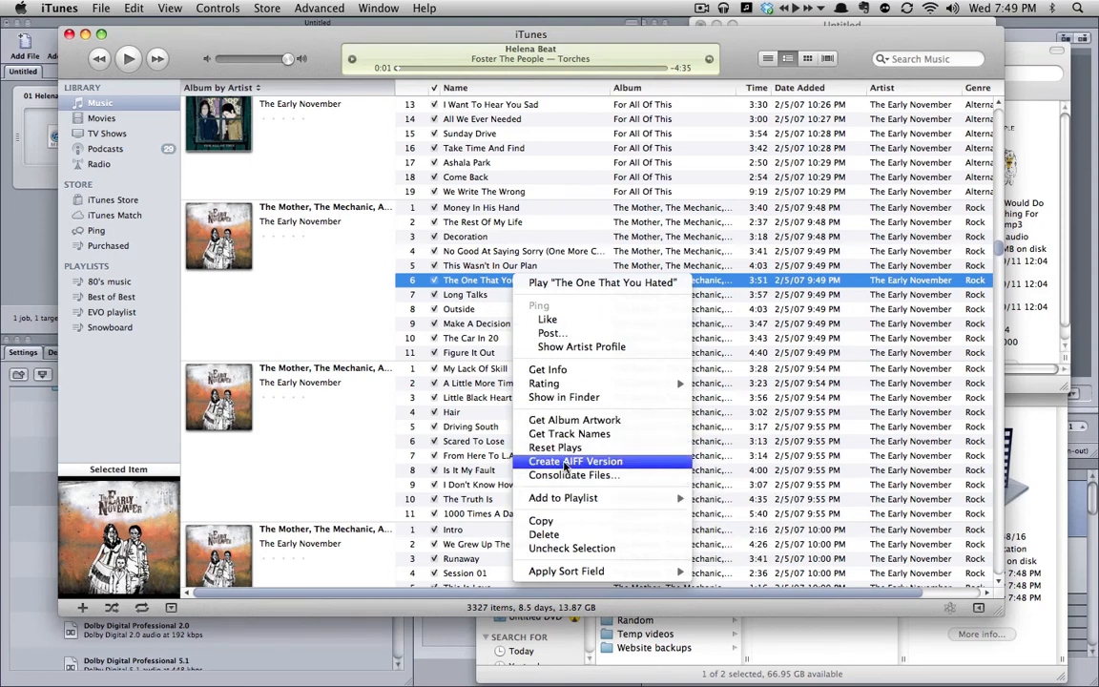
pyautogui.click(565, 462)
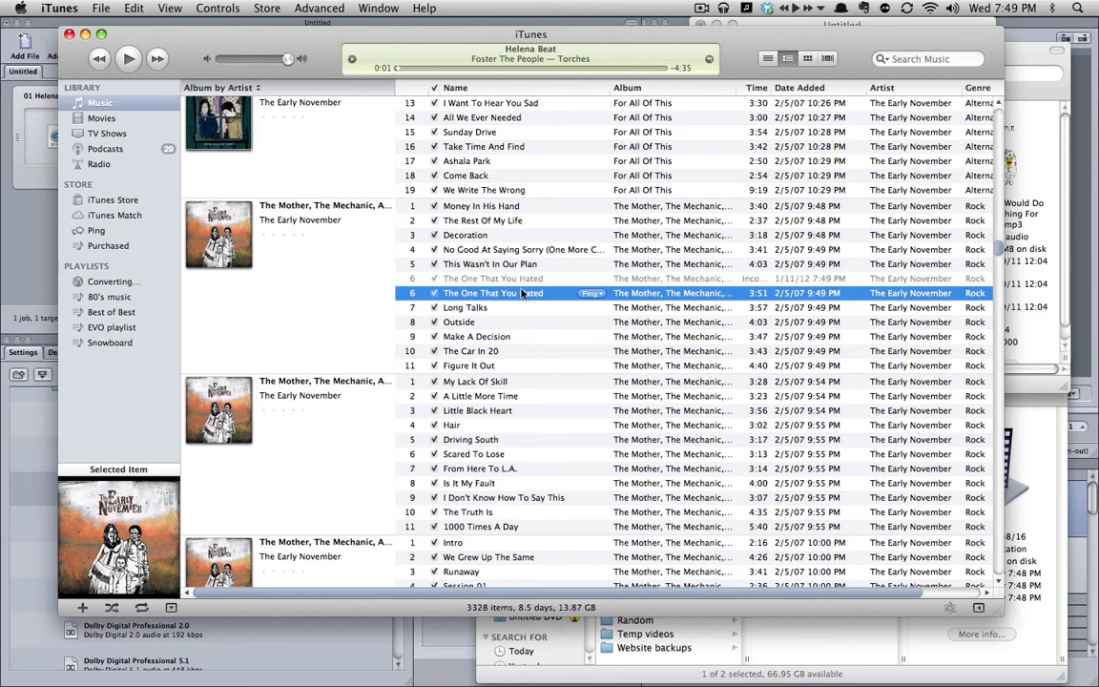
pyautogui.click(508, 279)
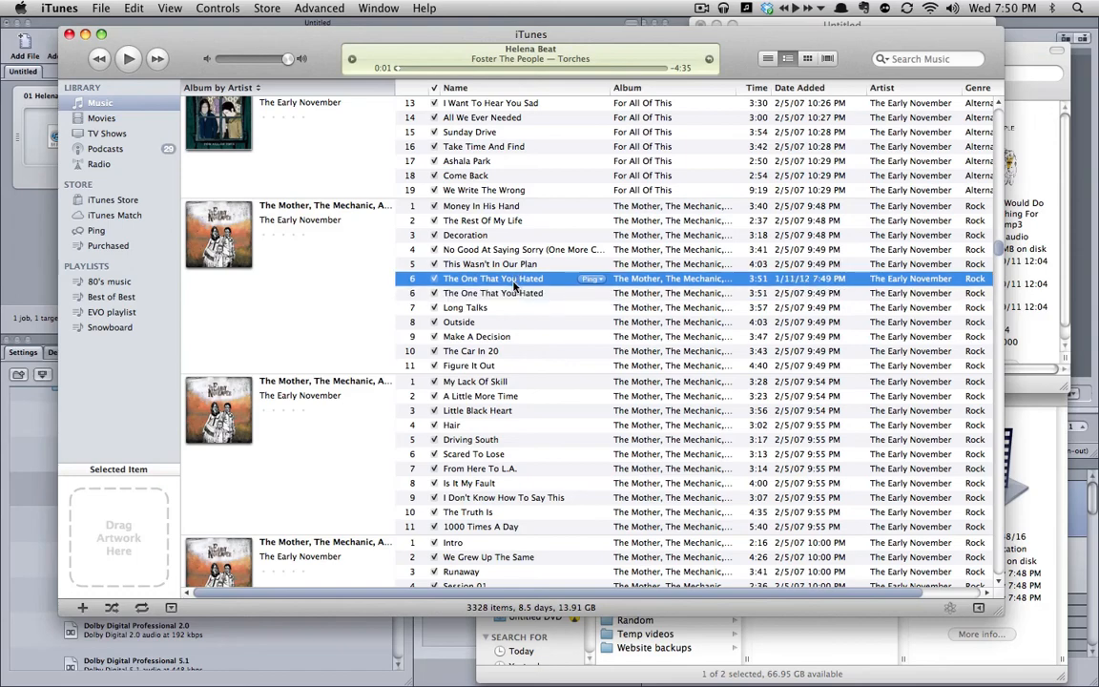
pyautogui.rightClick(508, 279)
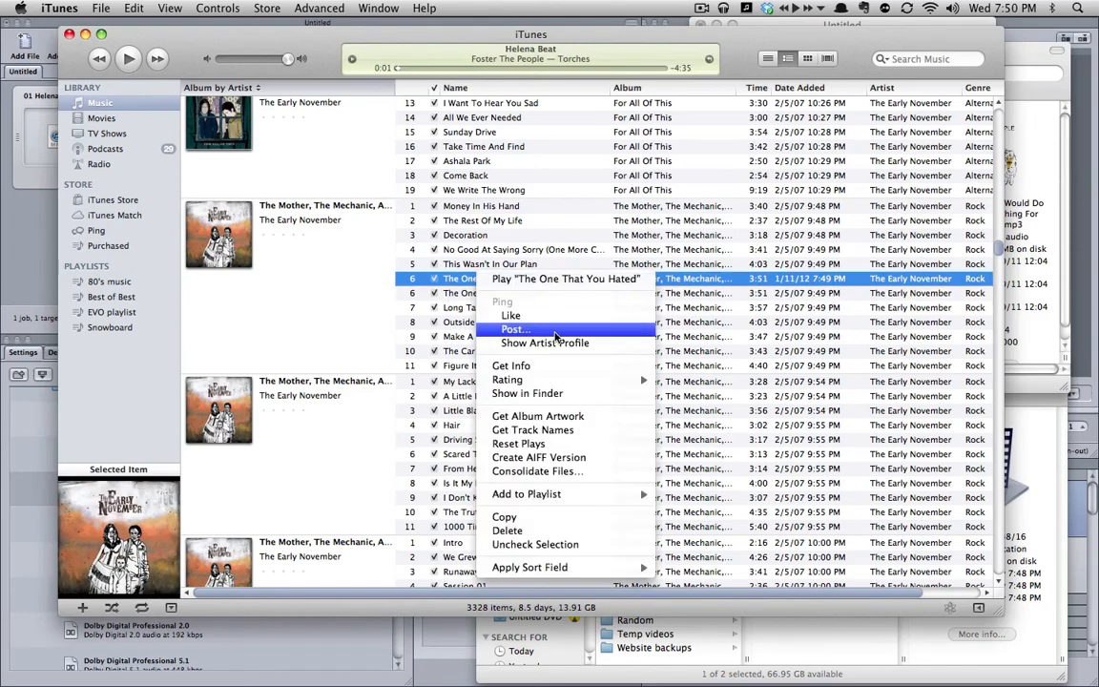
pyautogui.click(527, 393)
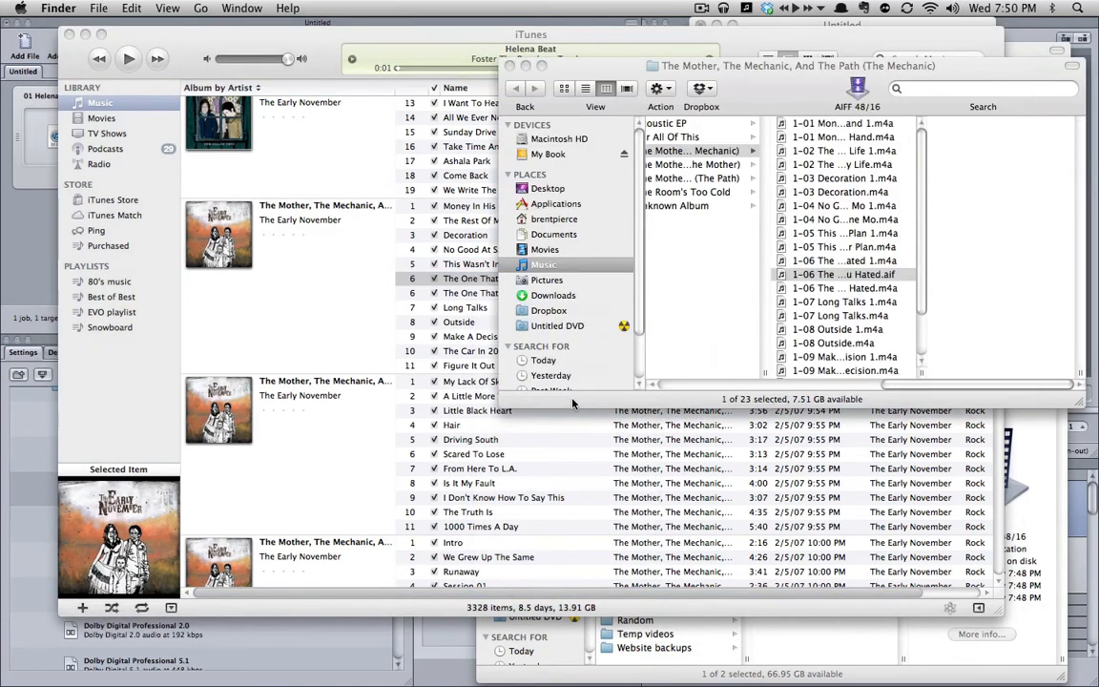
# Place 1-06 The One That You Hated.aif after the Helena Beat clip on tracks A1 and A2 in Final Cut Pro
pyautogui.moveTo(731, 104); pyautogui.dragTo(416, 164)
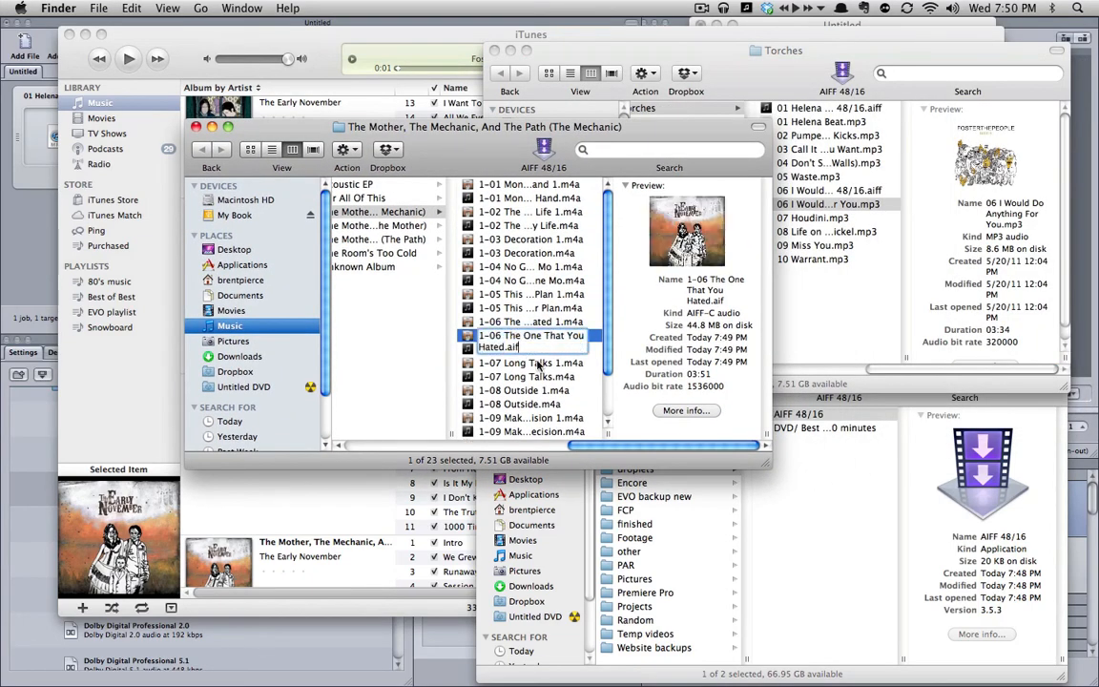
pyautogui.press('Return')
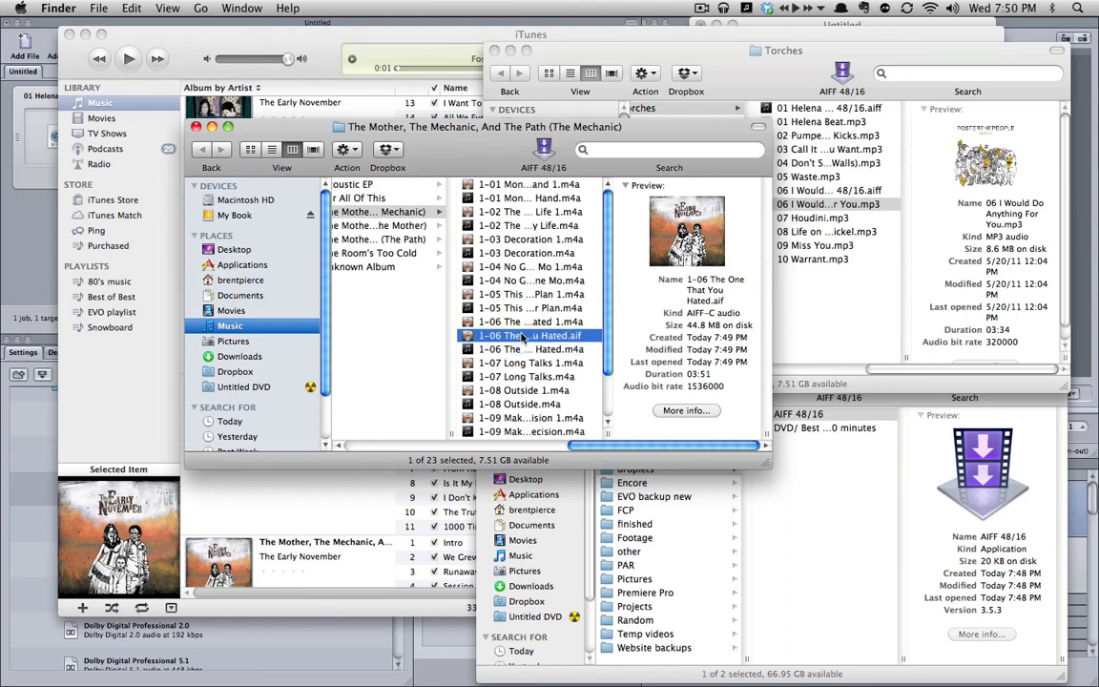
pyautogui.moveTo(524, 337); pyautogui.dragTo(516, 566)
pyautogui.press('super+Tab')
pyautogui.press('Tab')
pyautogui.press('Tab')
pyautogui.press('Tab')
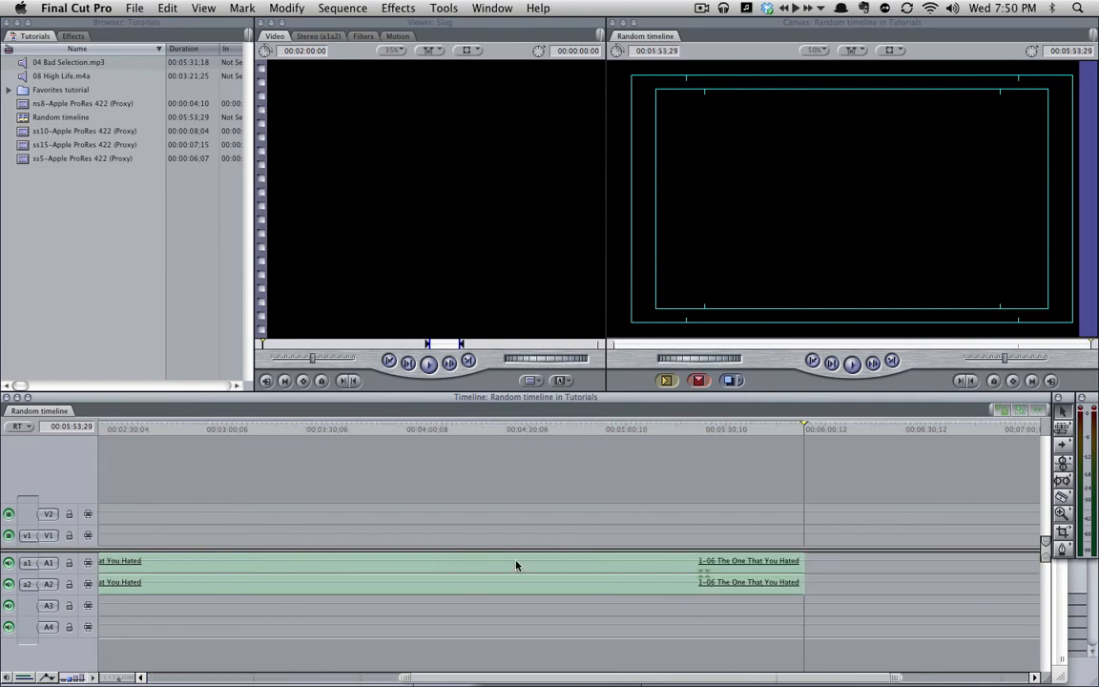
# Fit the whole sequence in the timeline and briefly play The One That You Hated from about 2:32
pyautogui.hotkey('shift', 'z')
pyautogui.click(493, 433)
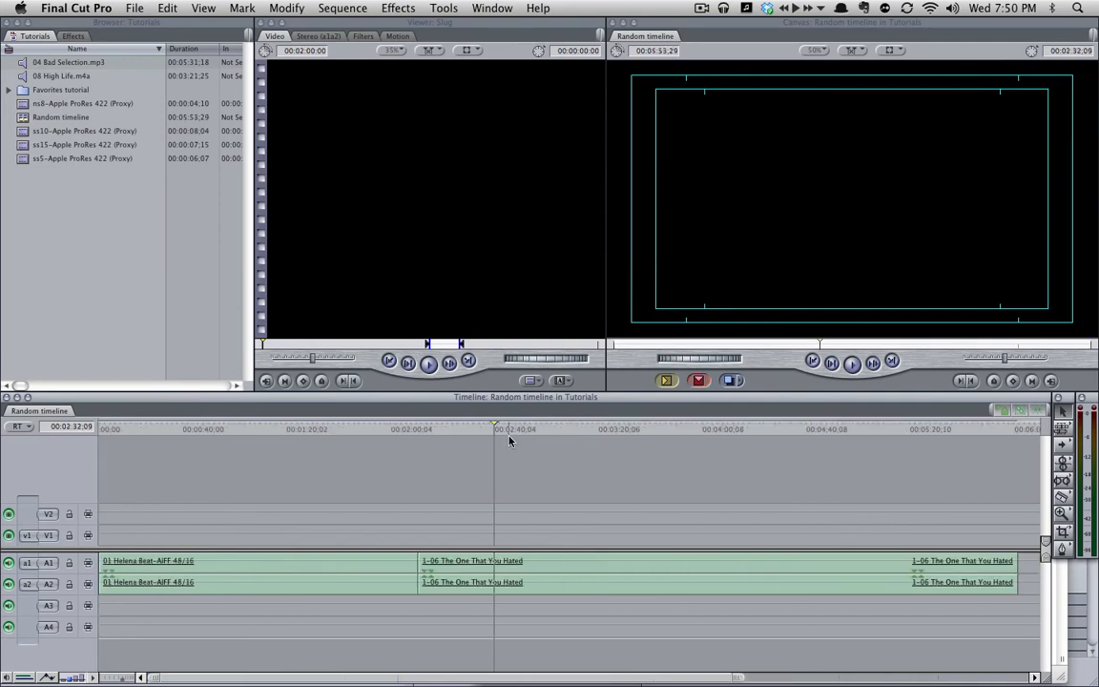
pyautogui.press('space')
pyautogui.press('space')
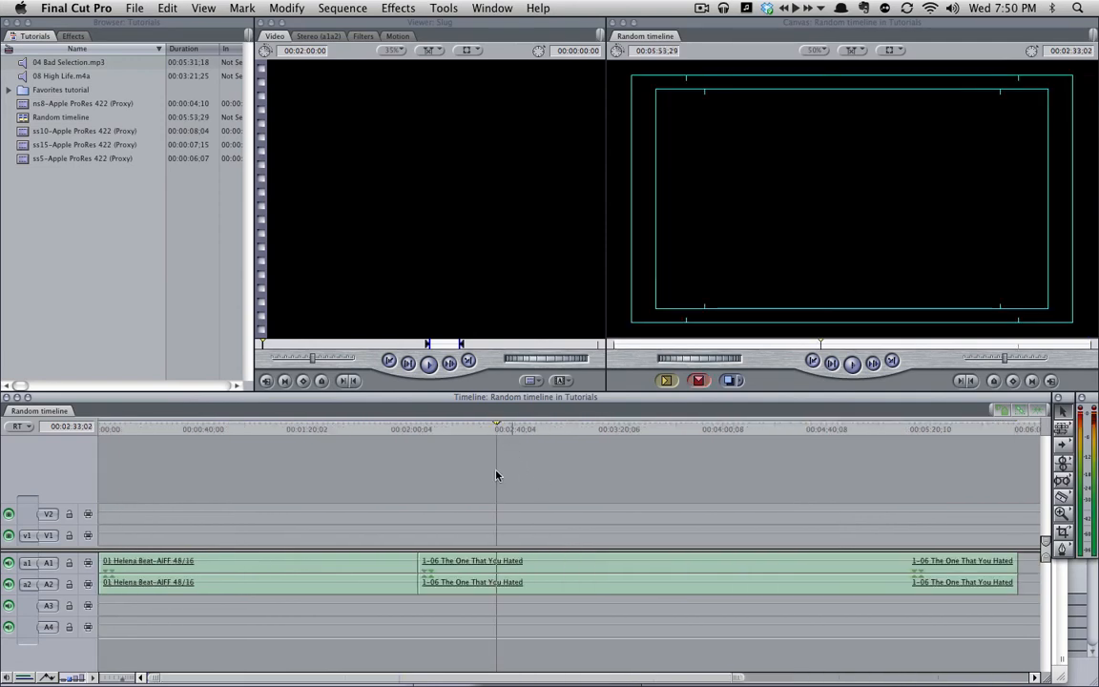